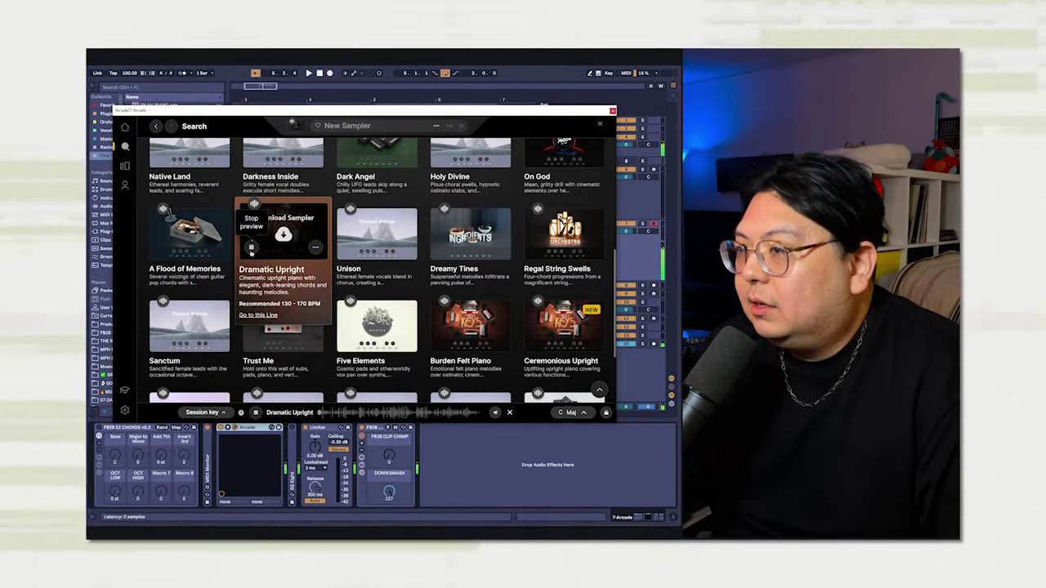
Close the Serum synth window and start arrangement playback from bar 41
scroll(362, 280, down, 2)
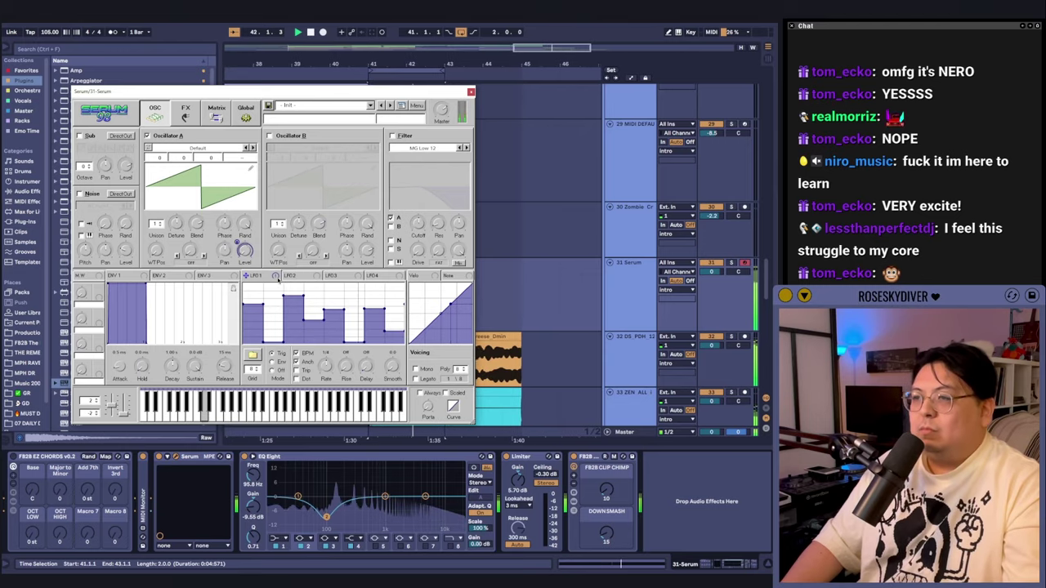
click(470, 92)
key(space)
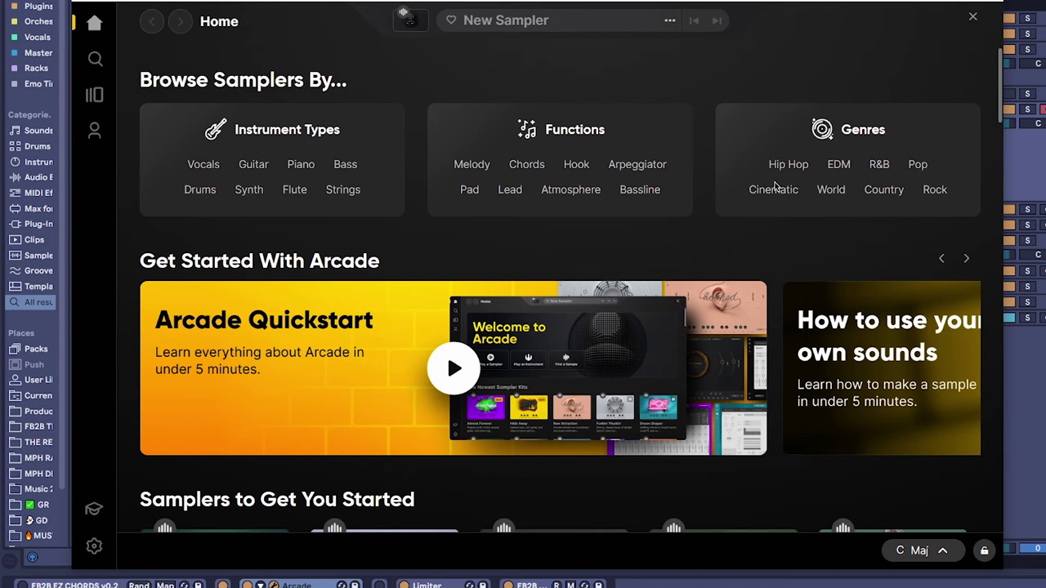
Filter Arcade's library to the Cinematic genre's instruments and preview Large Strings Sustain
click(773, 189)
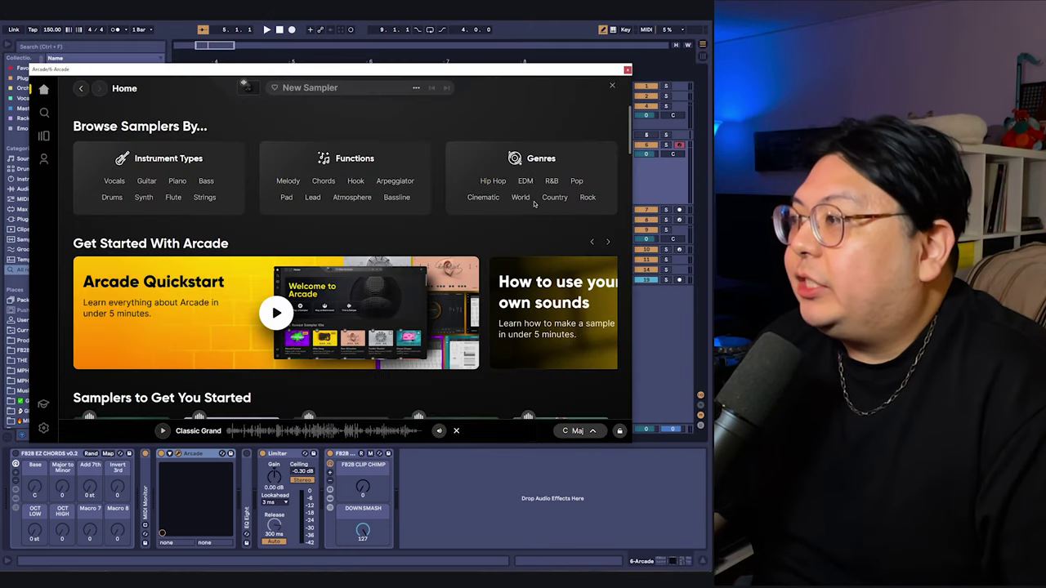
click(482, 198)
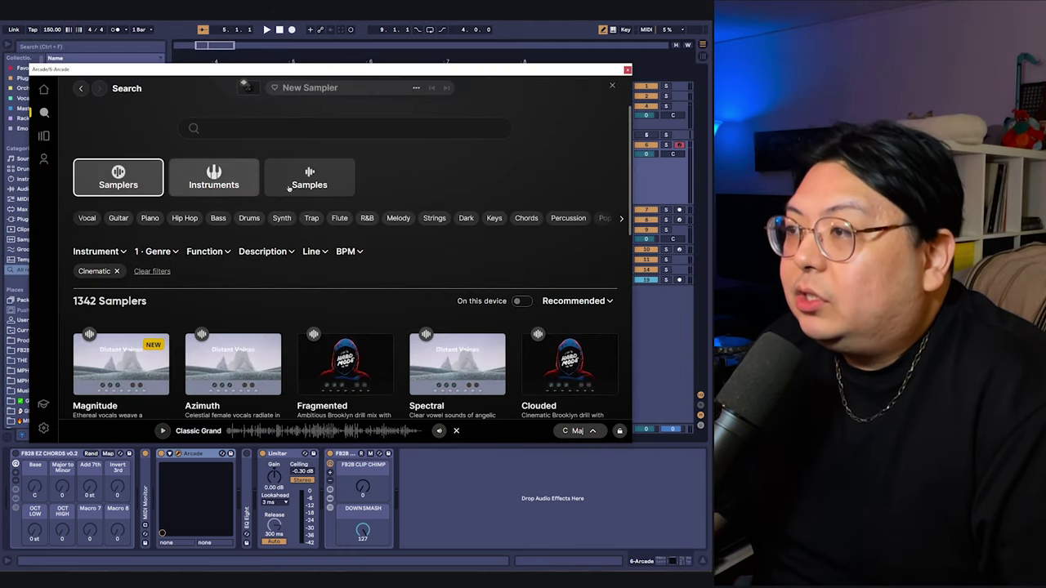
click(213, 177)
scroll(155, 270, down, 5)
click(81, 179)
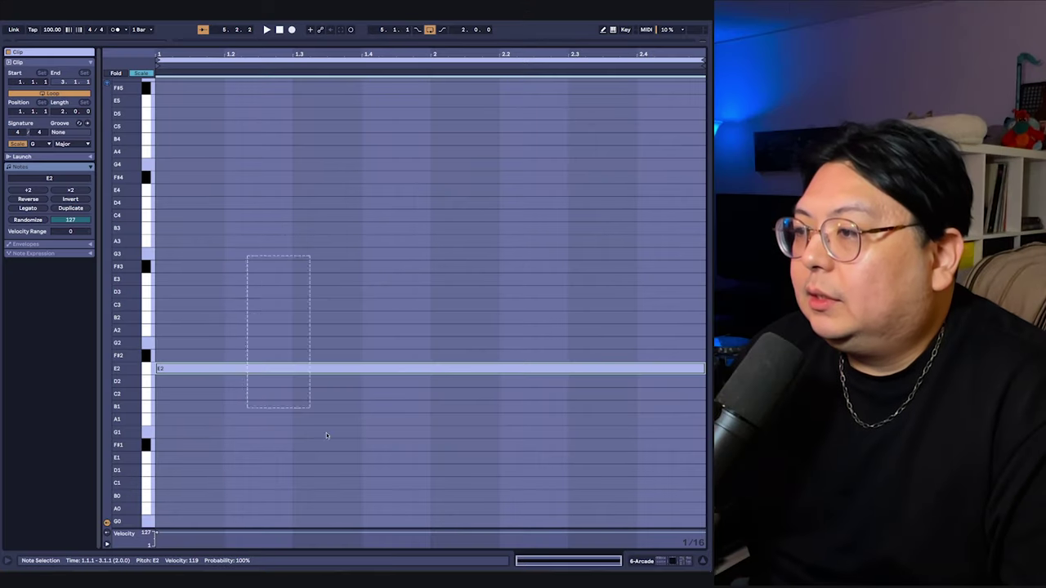
Select the E2 note, audition the clip from 1.3.3, and add an F#3 note
drag(326, 432, 180, 319)
key(space)
click(327, 235)
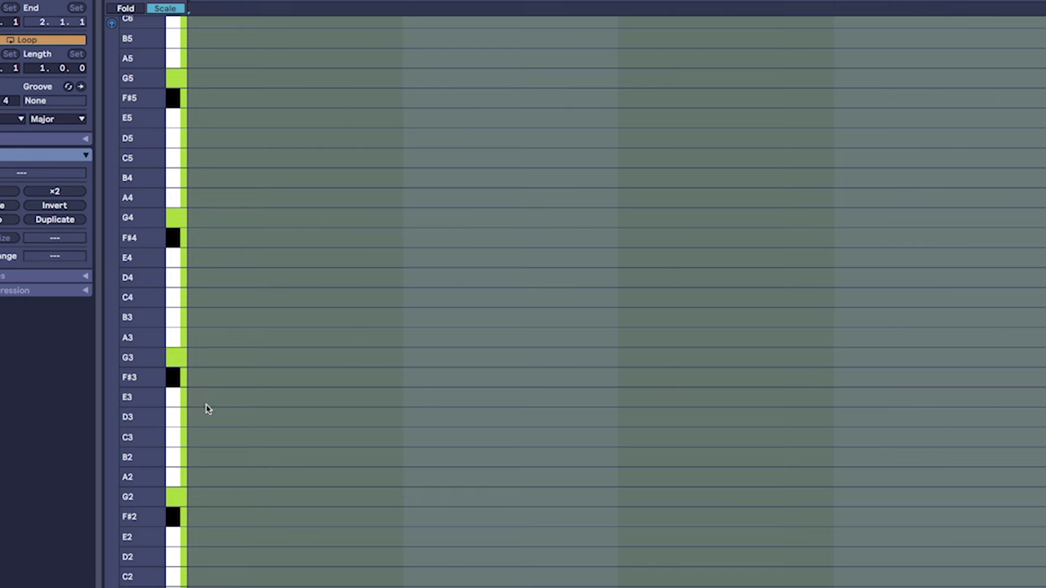
double_click(322, 376)
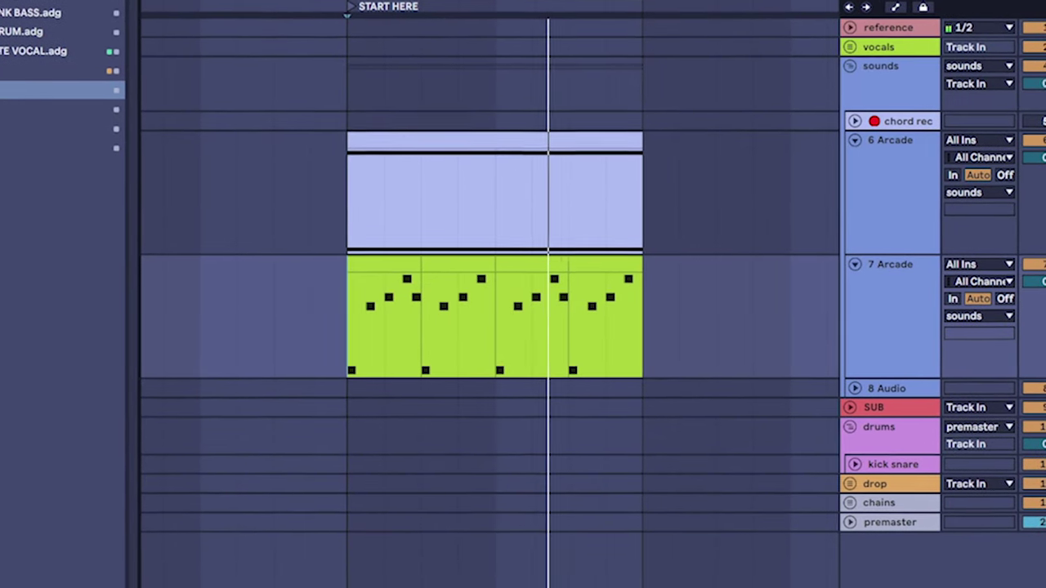
Replace Arcade's Flute filter with Brass and preview Brass Staccato over the 6 Arcade chord clip
click(463, 131)
key(ctrl+a)
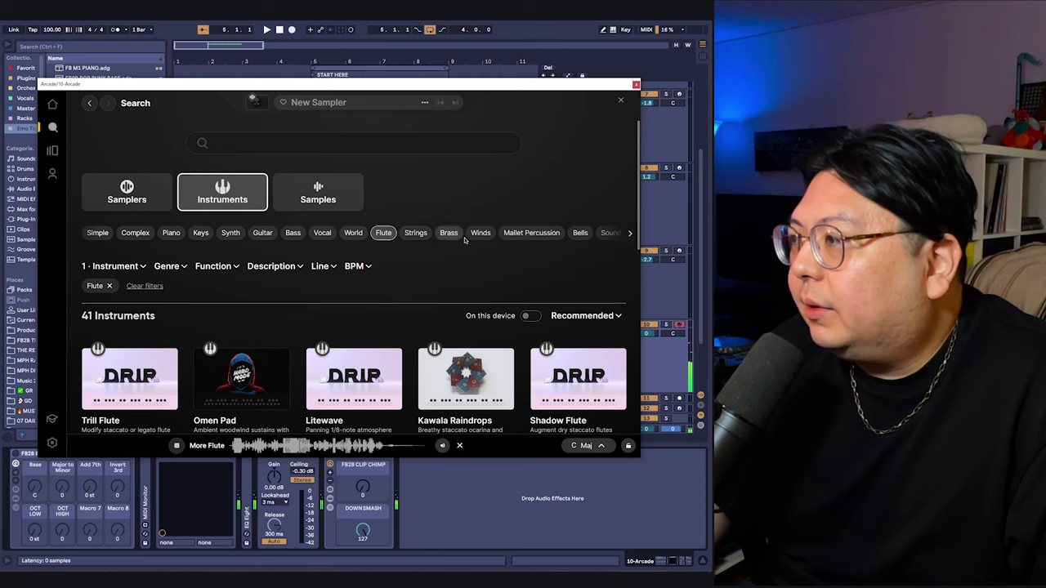
click(449, 232)
click(383, 232)
scroll(326, 341, down, 2)
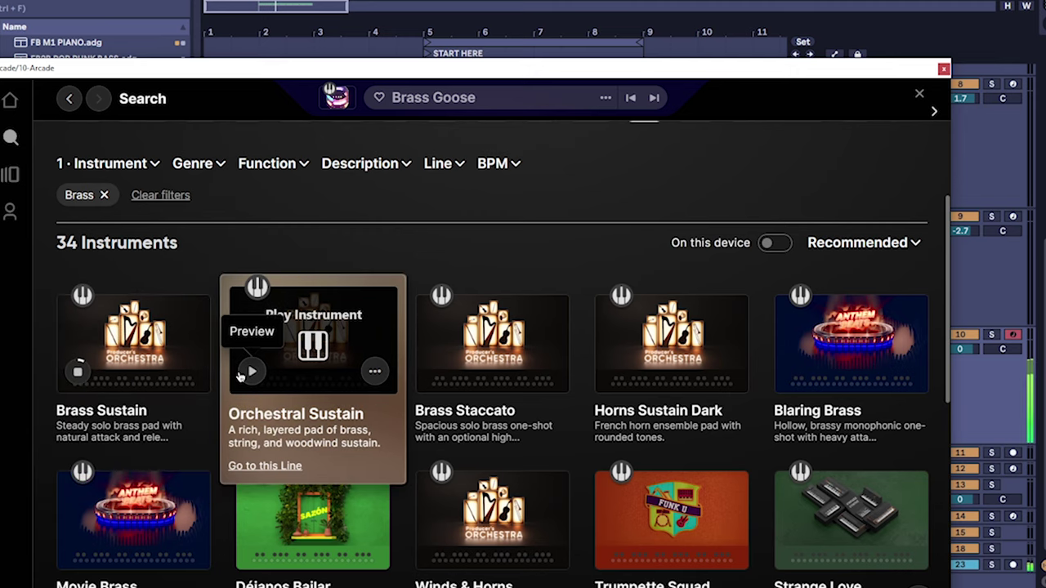
click(318, 274)
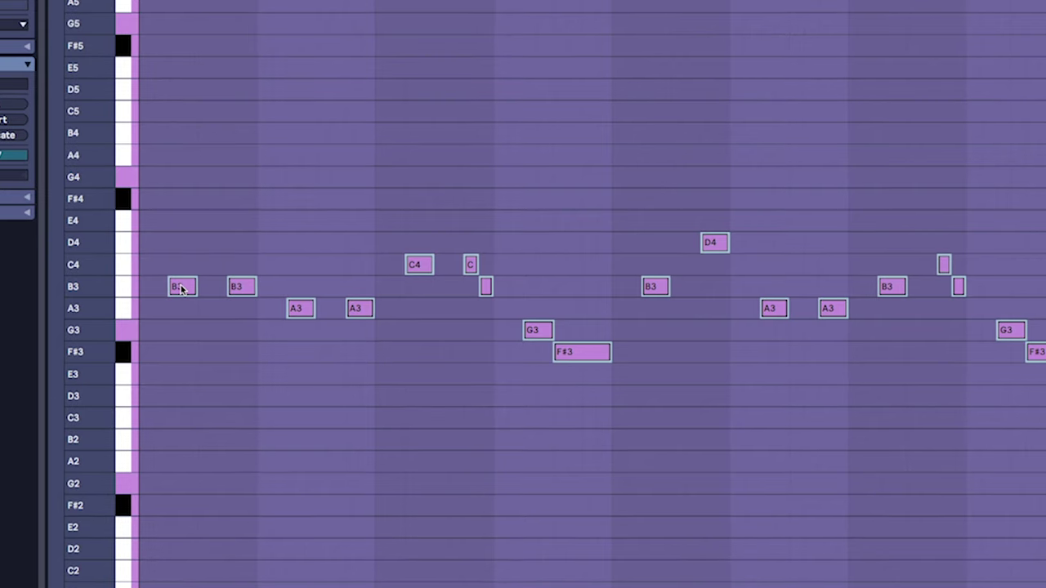
Copy the melody notes two octaves lower, then duplicate the 6 Arcade track
drag(181, 288, 179, 249)
key(shift+Down)
key(shift+Down)
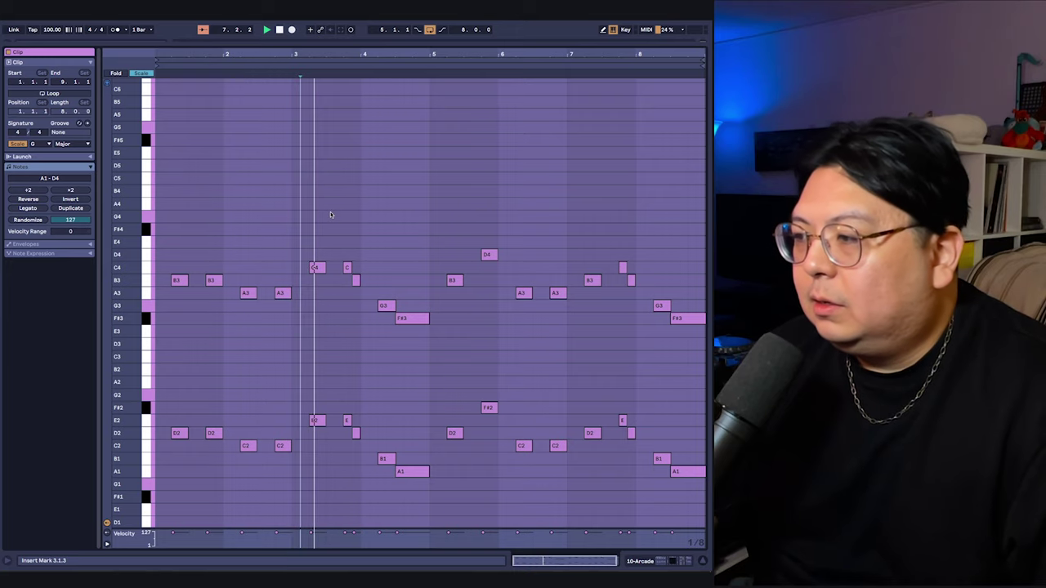
key(ctrl+alt+e)
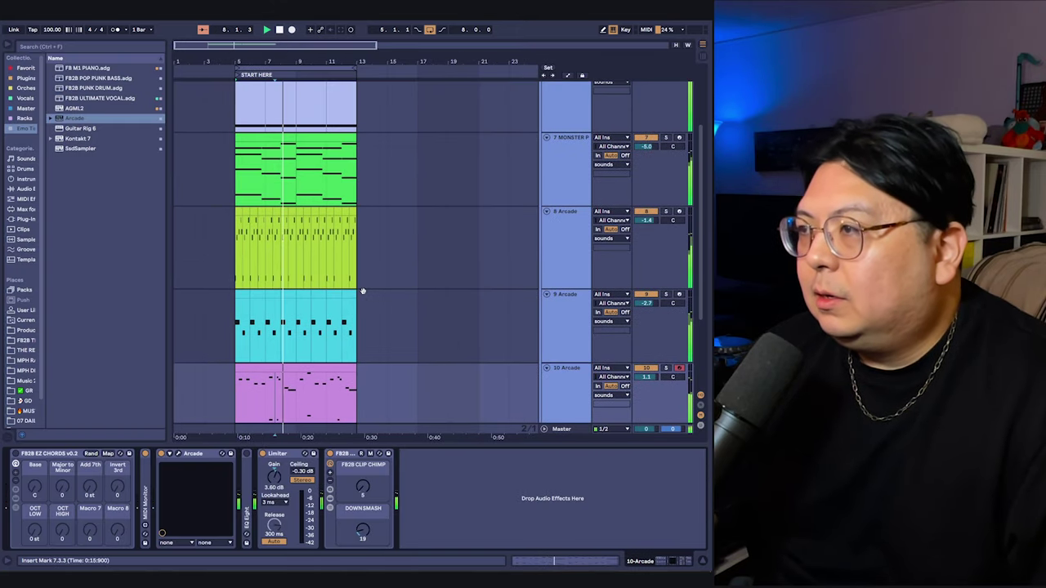
click(254, 194)
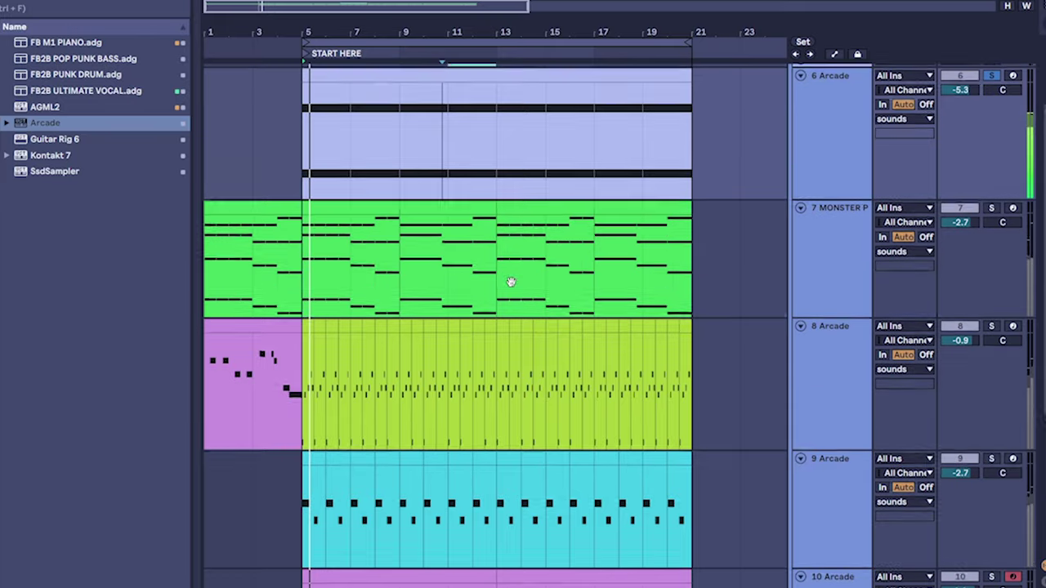
scroll(360, 216, up, 2)
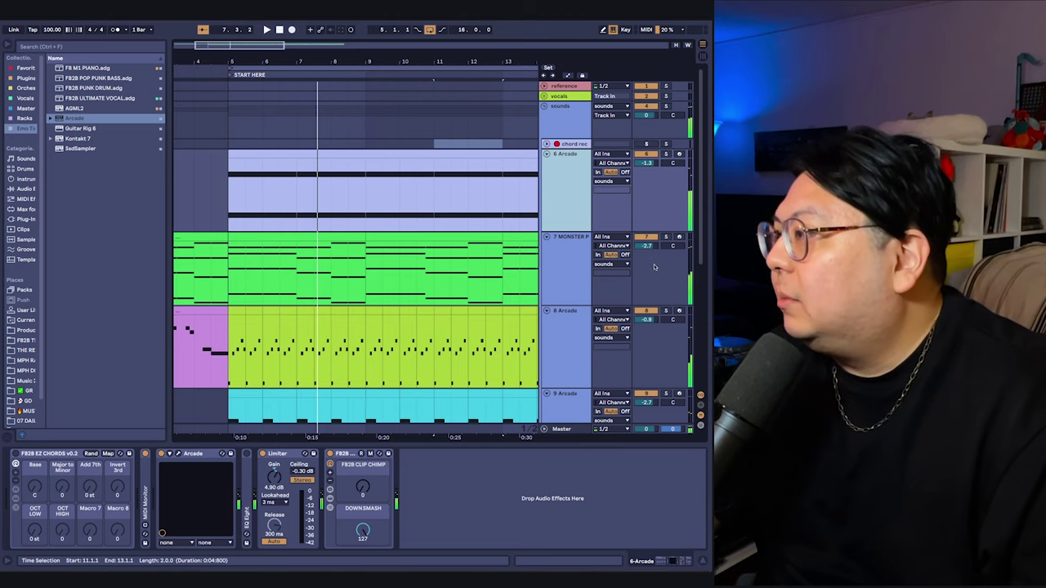
key(ctrl+d)
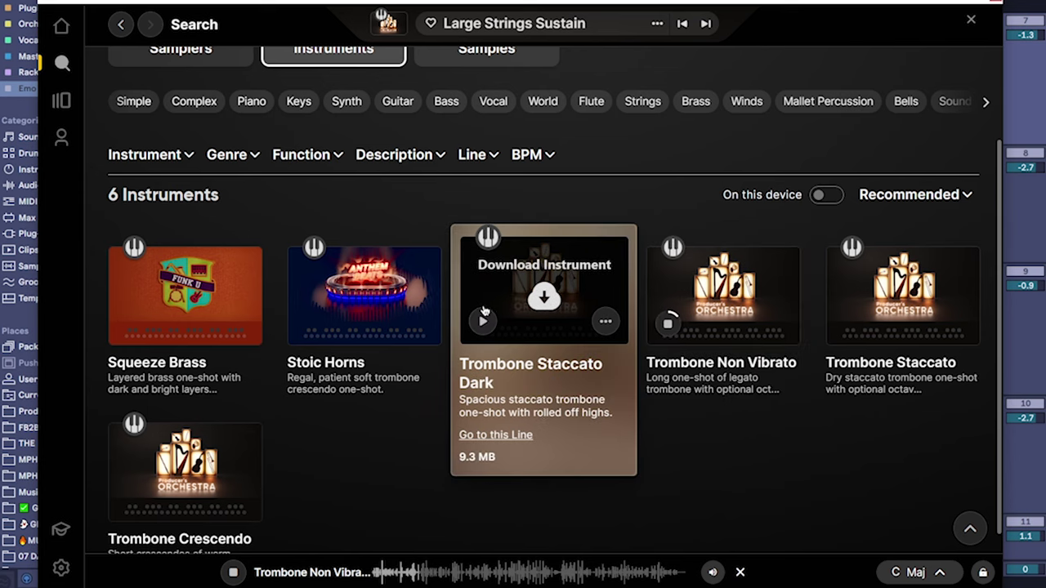
Preview Trombone Staccato Dark, set the drum slot to the MidHigh groove, and load Epic Ensemble
click(493, 324)
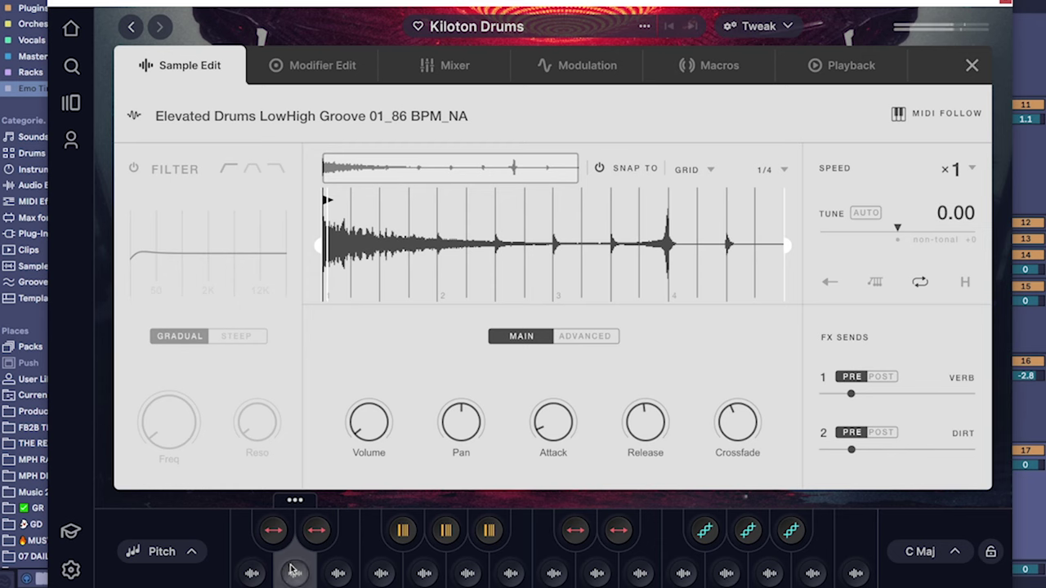
click(339, 575)
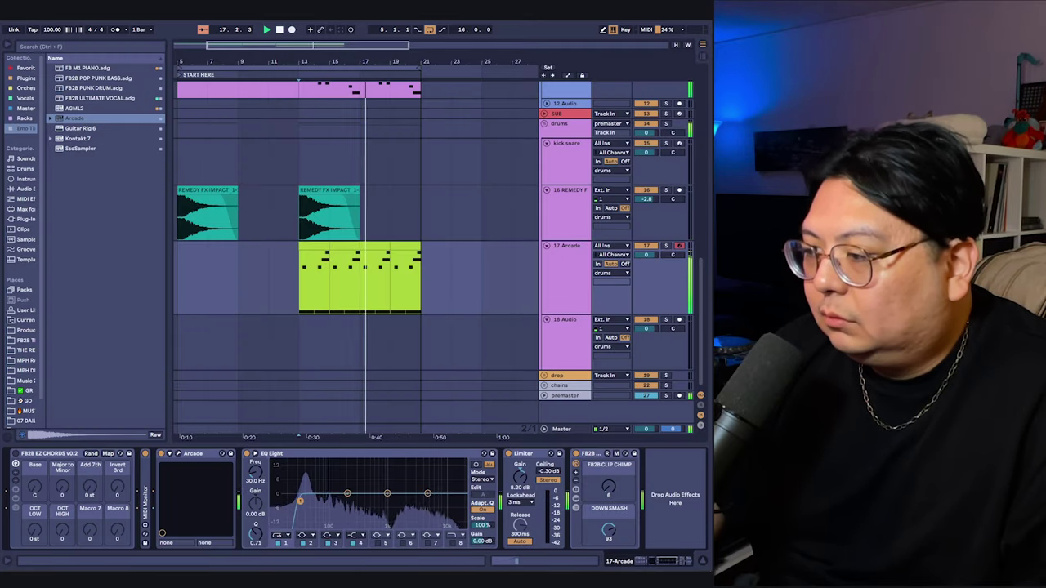
scroll(380, 355, right, 2)
scroll(381, 355, up, 1)
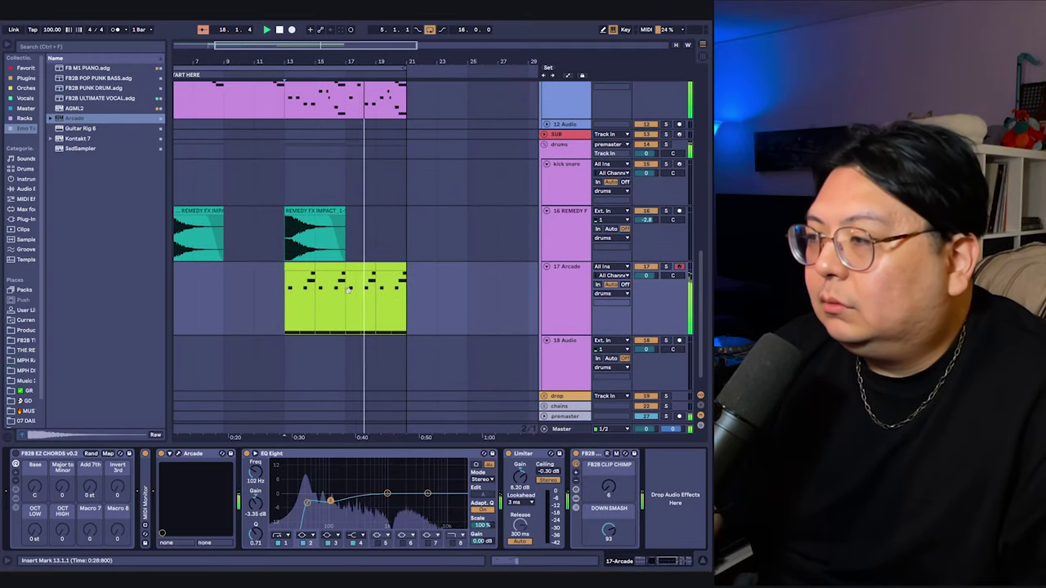
scroll(348, 295, right, 5)
scroll(348, 295, up, 3)
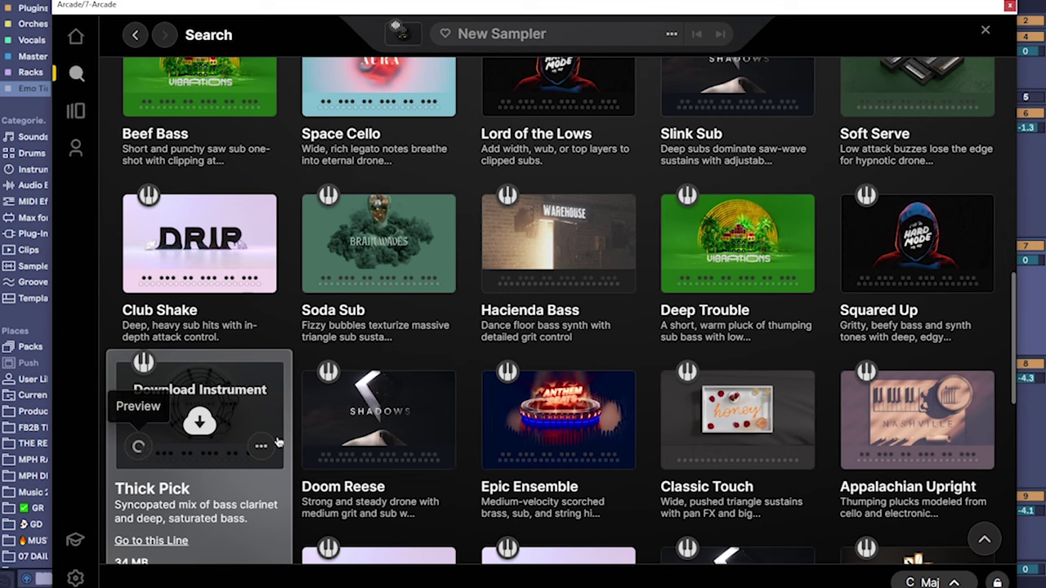
click(558, 419)
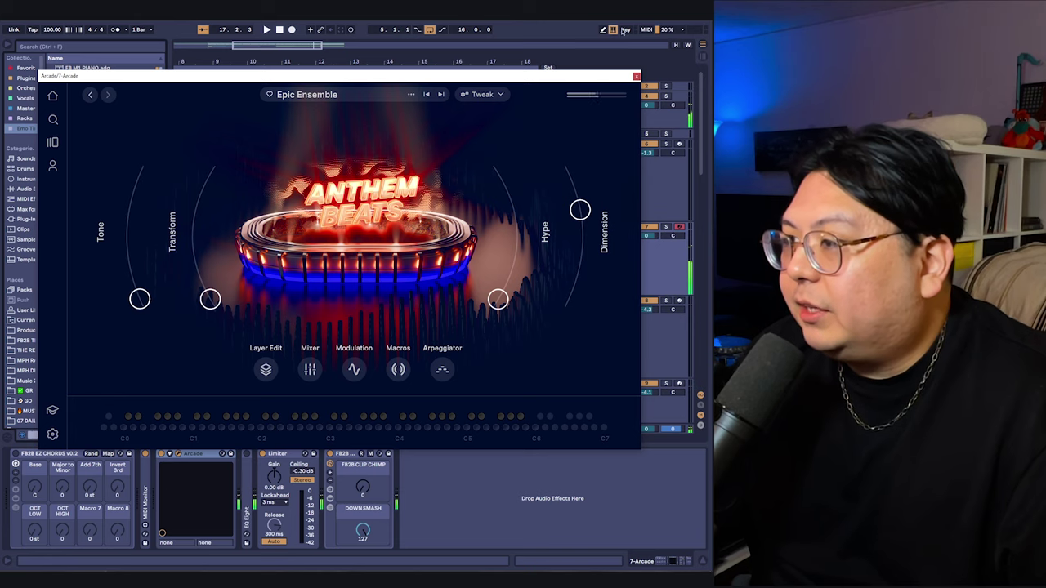
Close the Arcade plugin window holding Epic Ensemble
click(637, 76)
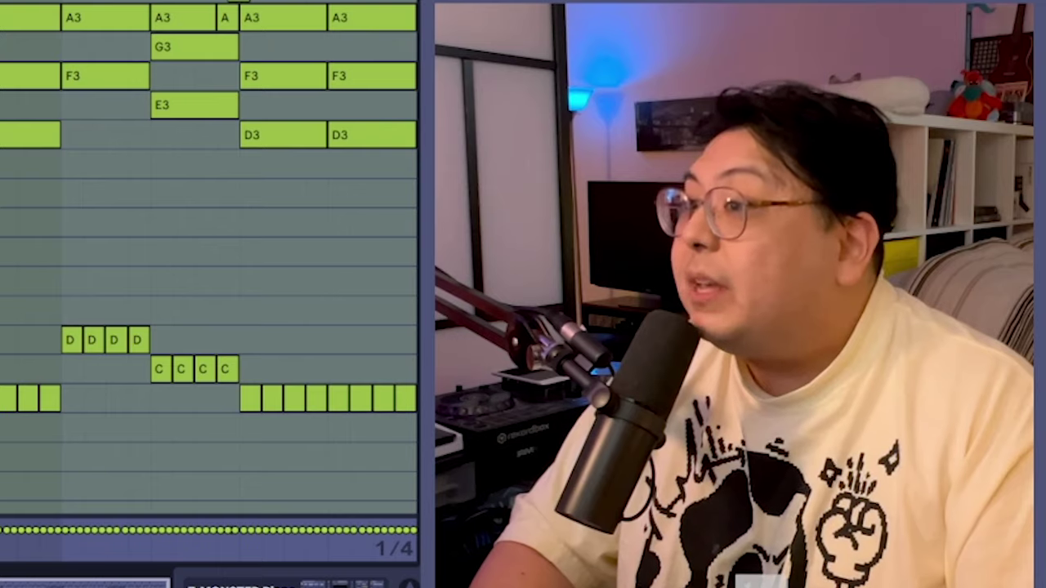
Switch to the arrangement overview and zoom out to show the whole arrangement
key(shift+Tab)
key(minus)
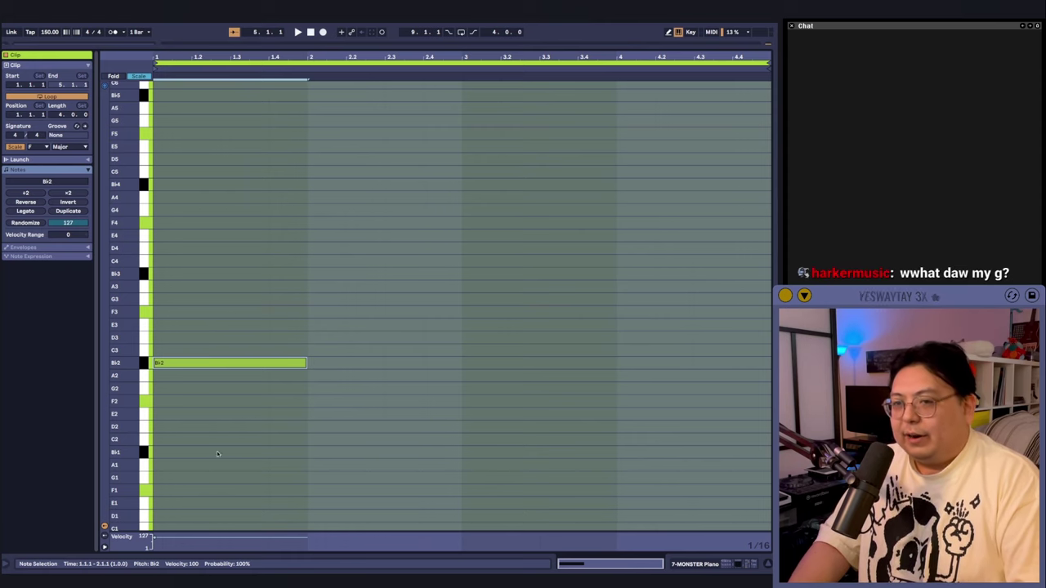
Copy Bb2 up to D3, raise the chords an octave, drop D3 to D2, and lower the last chord two semitones
drag(201, 362, 192, 339)
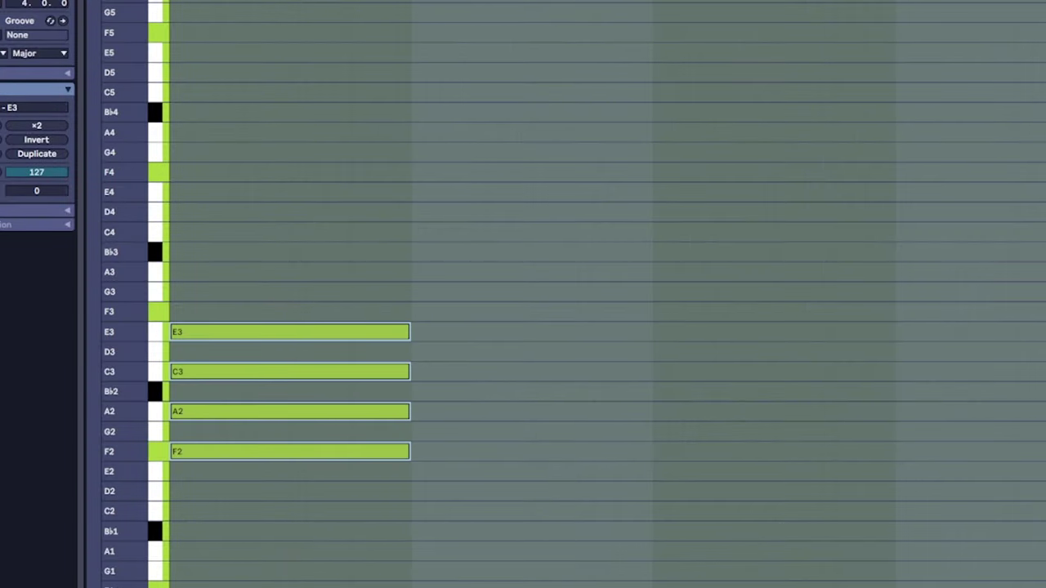
key(ctrl+a)
key(shift+Up)
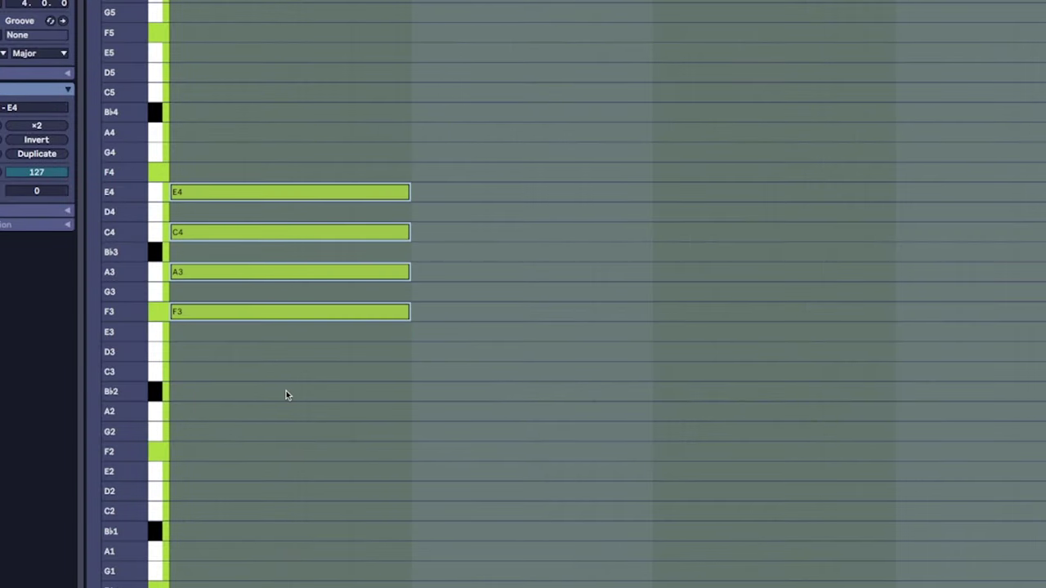
key(shift+Down)
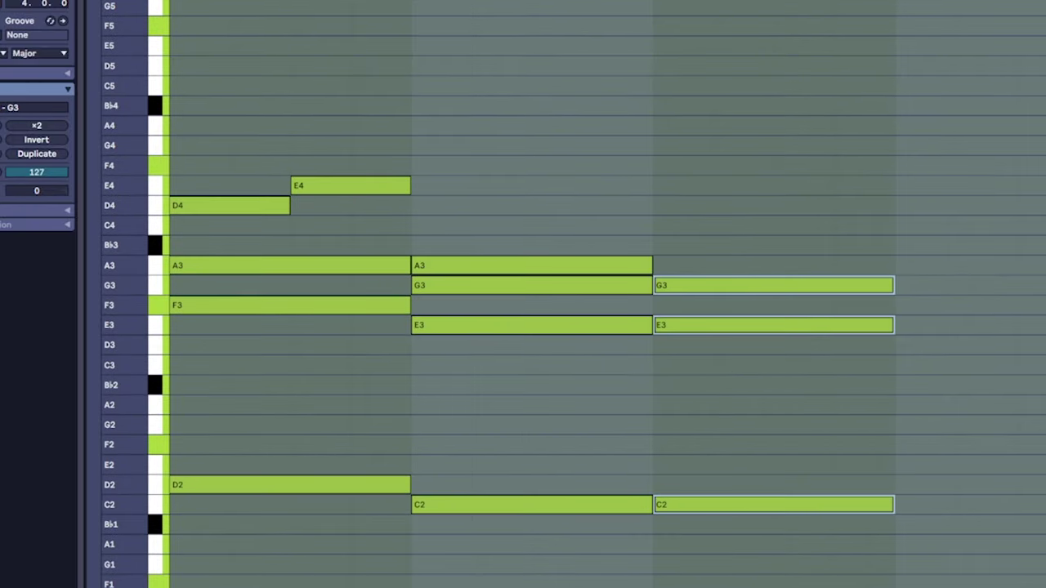
key(Down)
key(Down)
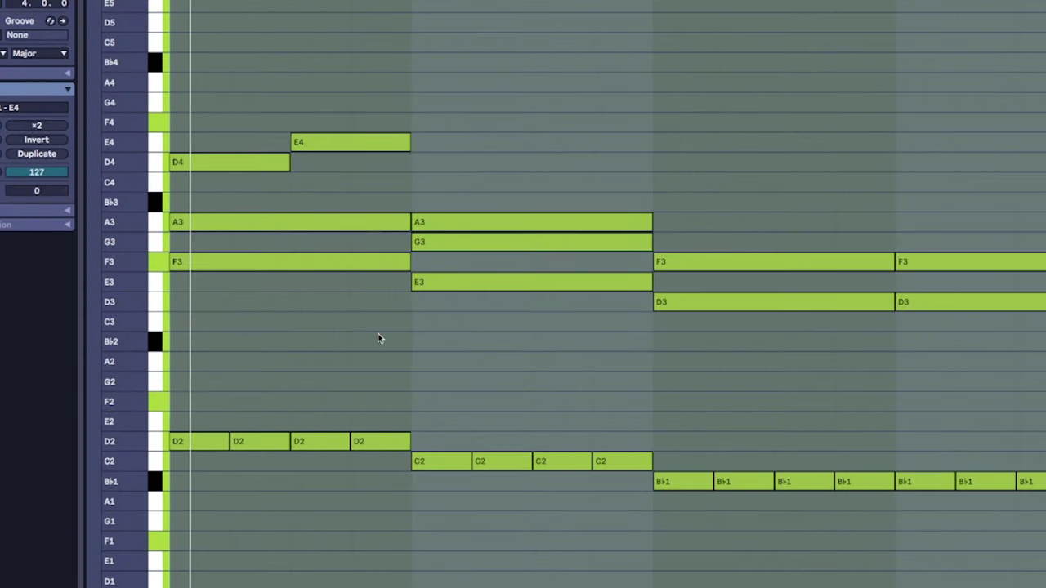
scroll(377, 339, up, 3)
scroll(378, 467, down, 4)
scroll(420, 338, up, 3)
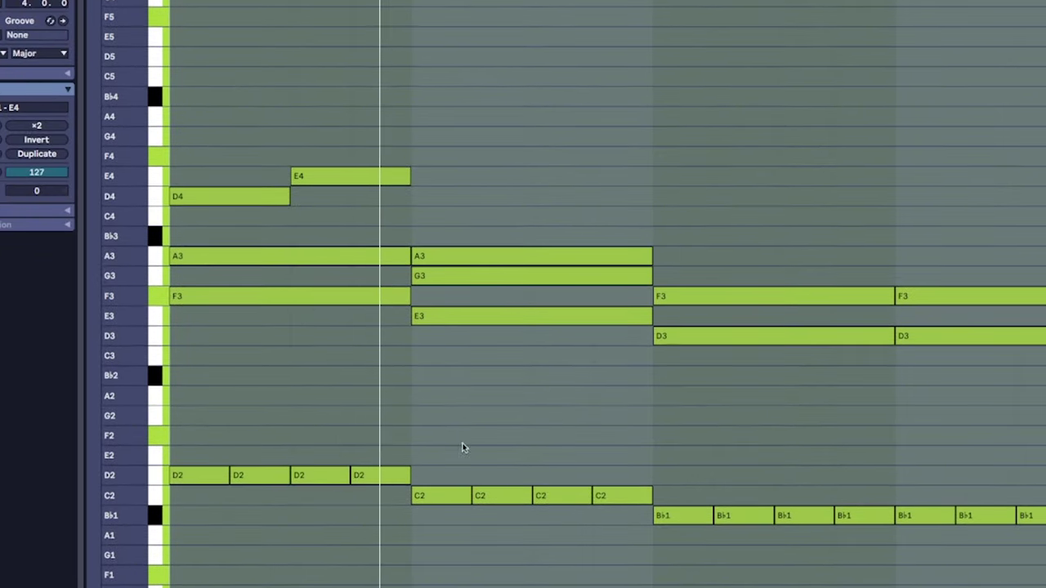
scroll(463, 447, down, 4)
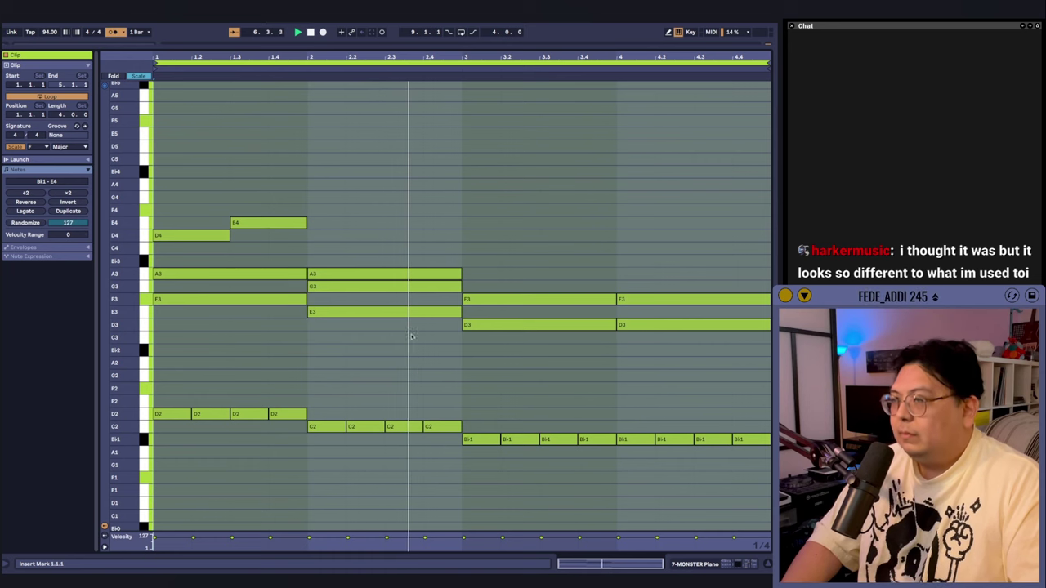
key(ctrl+alt+e)
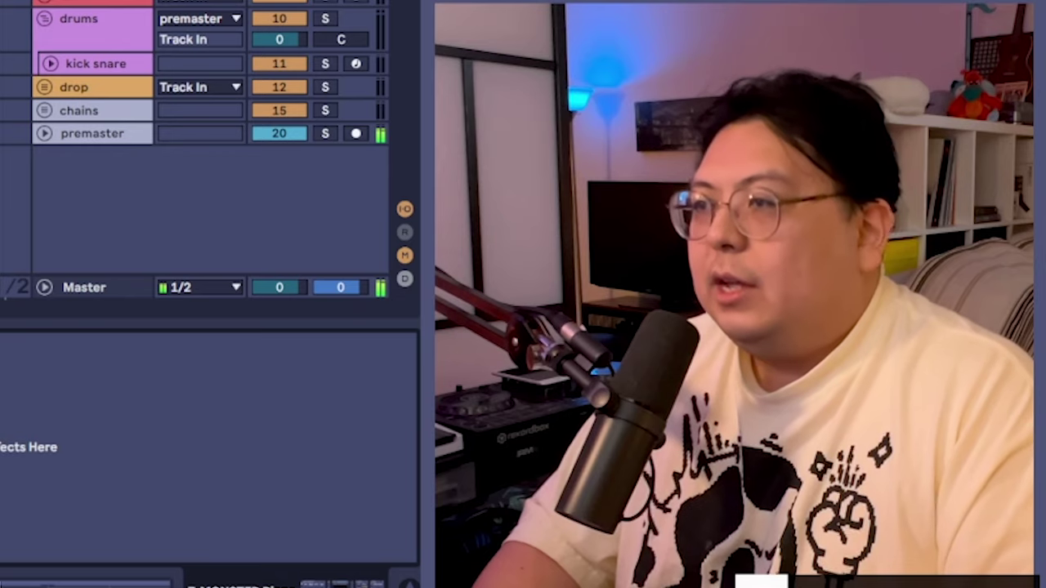
key(ctrl+alt+e)
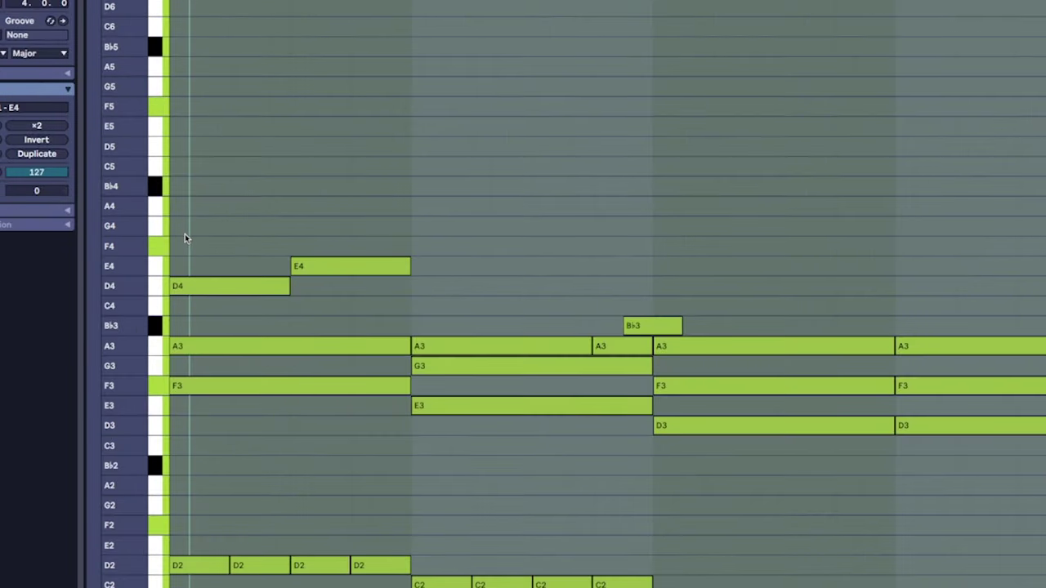
Draw G4, A4, D5 and A4 arpeggio notes and move the long bass note to A1
click(162, 257)
click(172, 244)
click(185, 205)
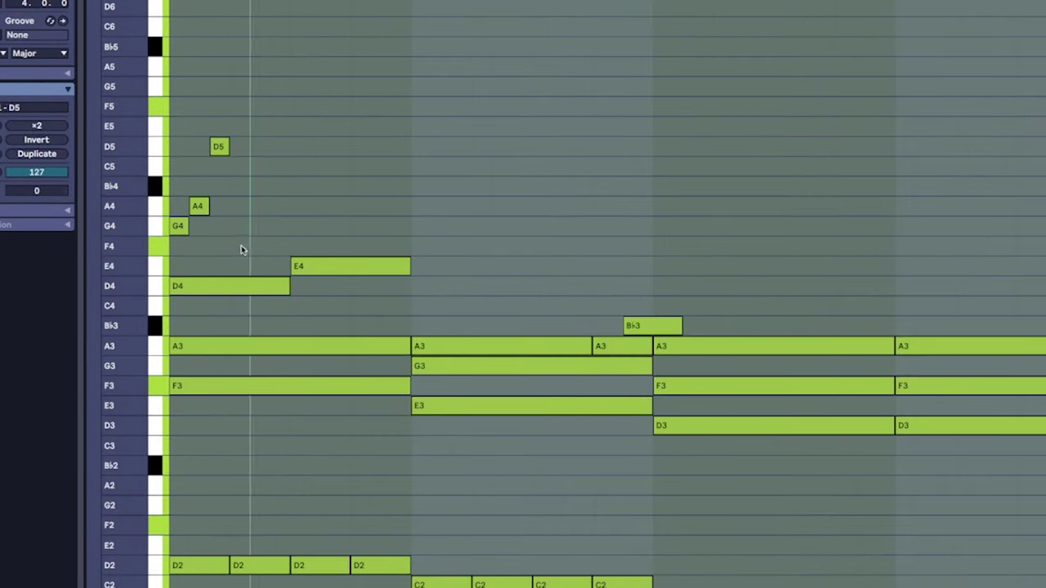
click(280, 206)
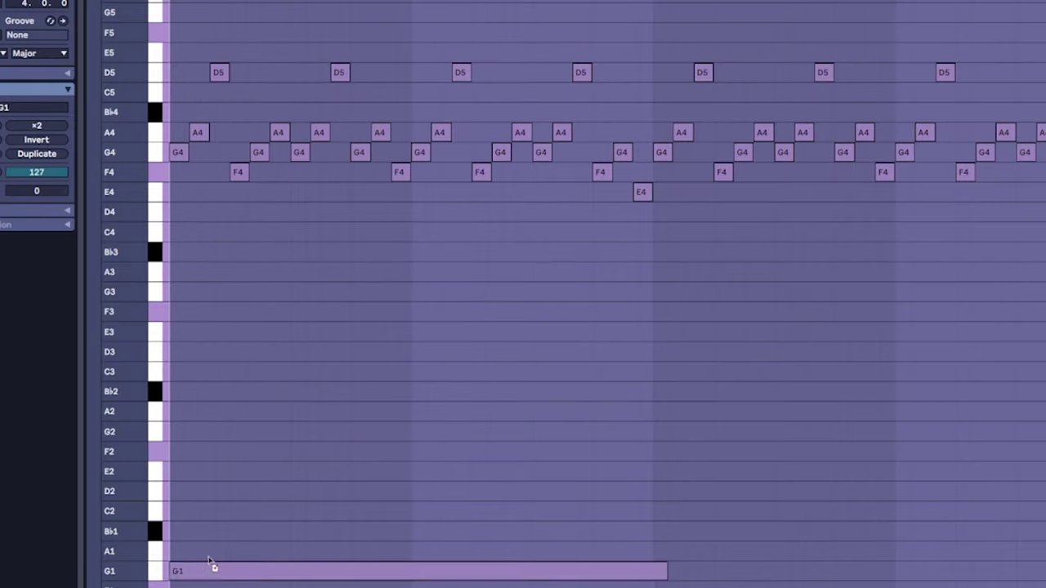
key(Up)
key(Up)
key(Up)
key(Down)
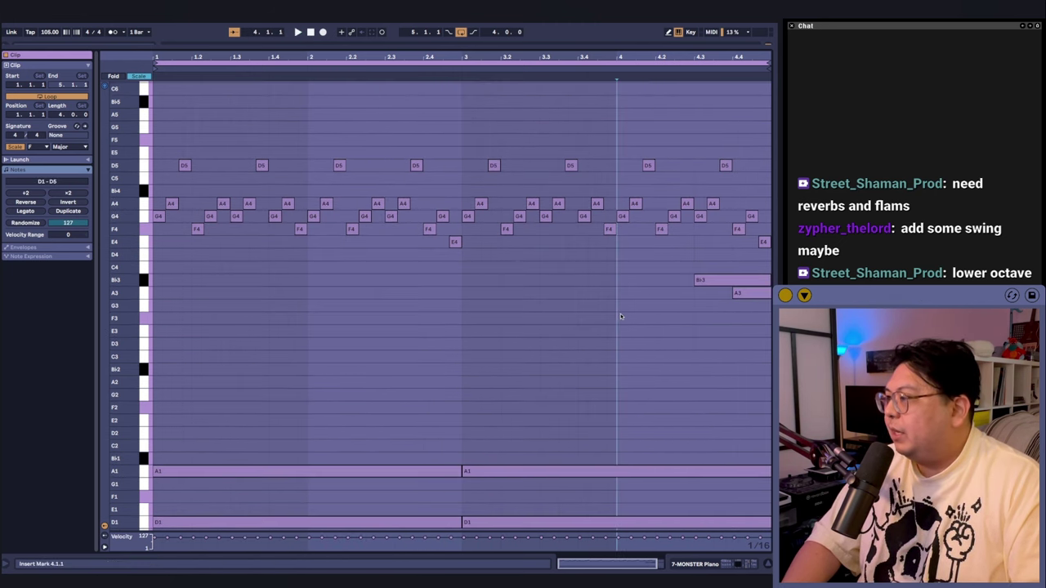
Duplicate the green clip with Ctrl+D, stretch the loop end to bar 13, and open its notes
scroll(672, 342, down, 2)
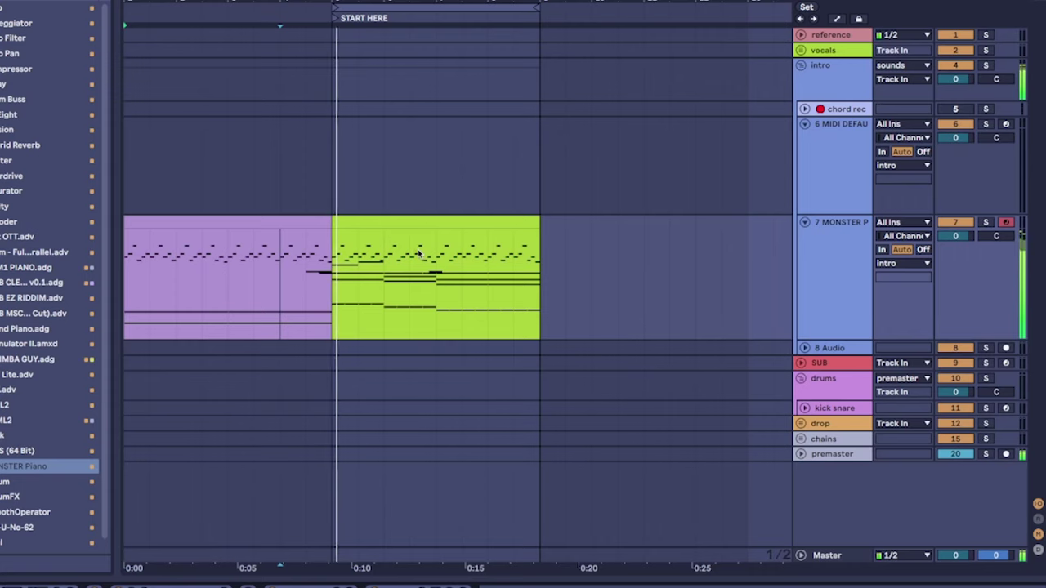
scroll(397, 264, down, 3)
scroll(449, 279, up, 3)
scroll(448, 279, right, 2)
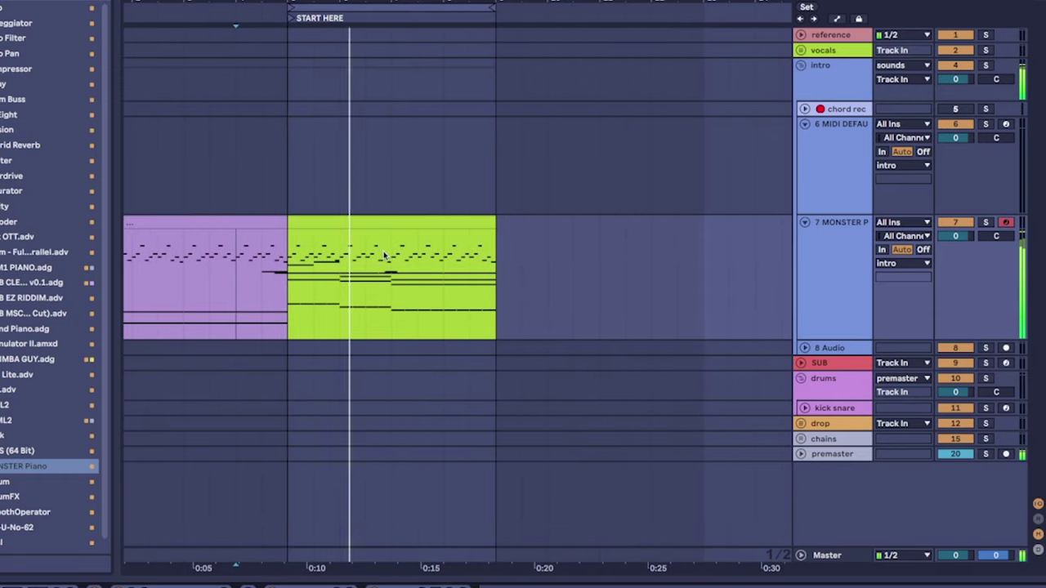
scroll(400, 299, left, 4)
drag(332, 294, 359, 296)
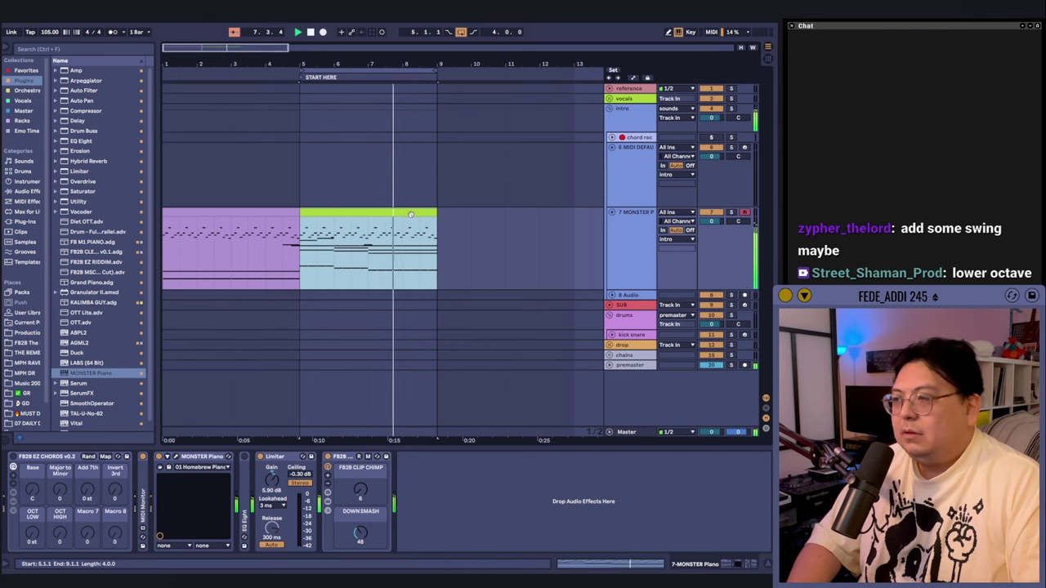
key(ctrl+d)
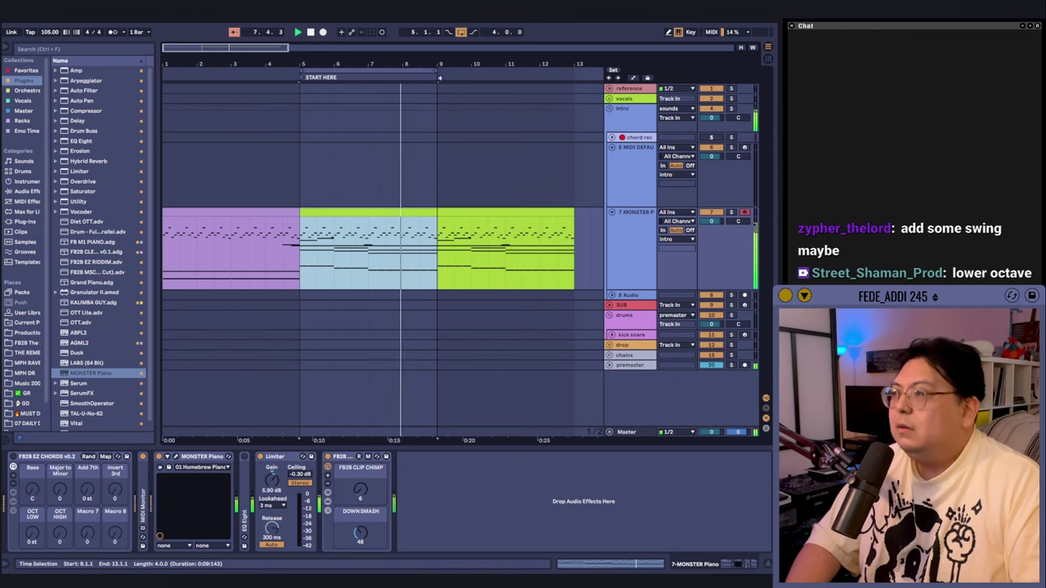
drag(438, 72, 569, 86)
key(ctrl+alt+e)
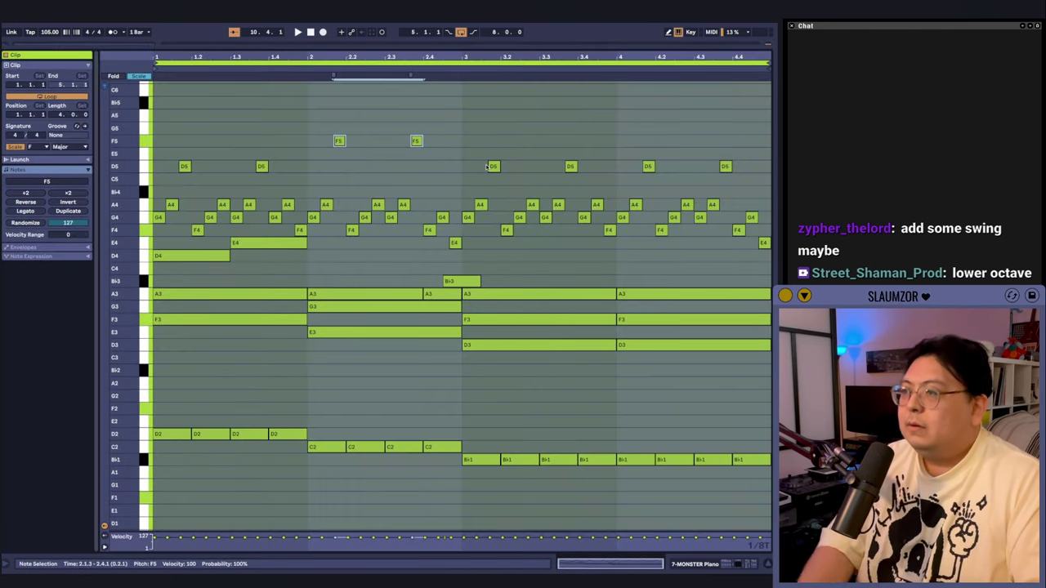
Play back the MONSTER Piano clip with its Bb4 notes, then return to the arrangement
scroll(527, 295, up, 3)
key(space)
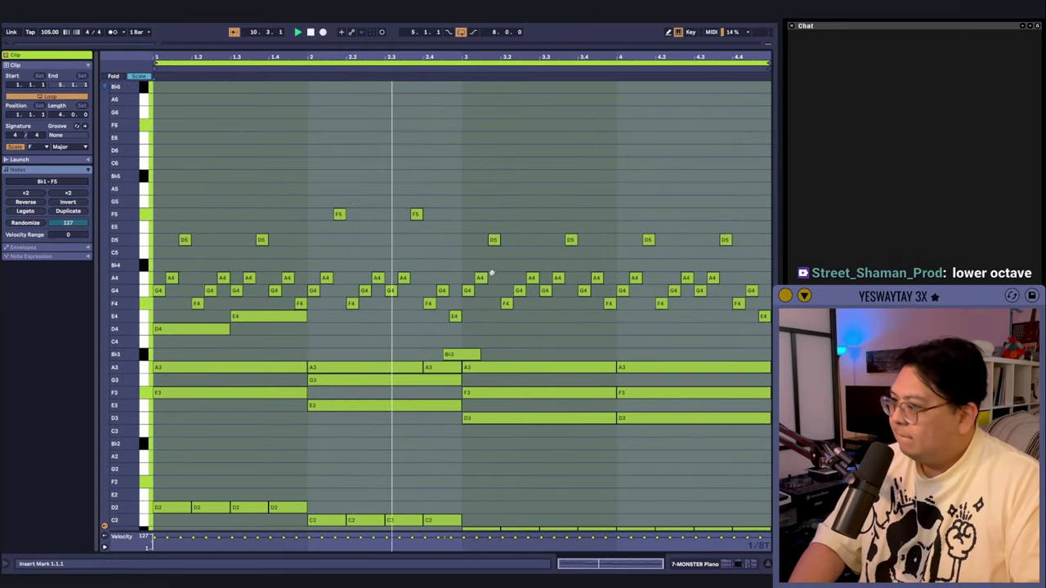
scroll(527, 295, up, 2)
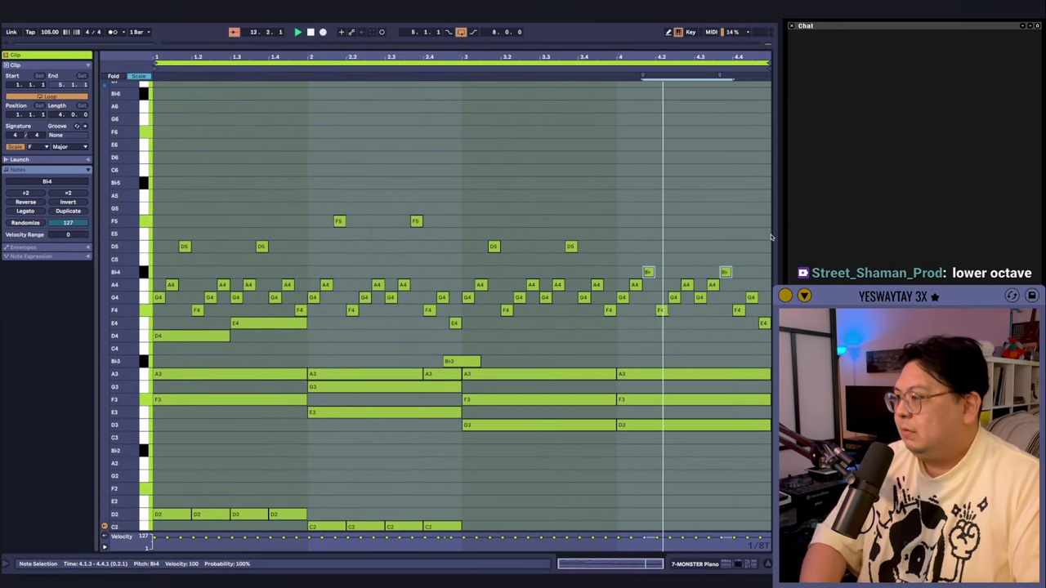
scroll(696, 239, down, 1)
key(ctrl+alt+e)
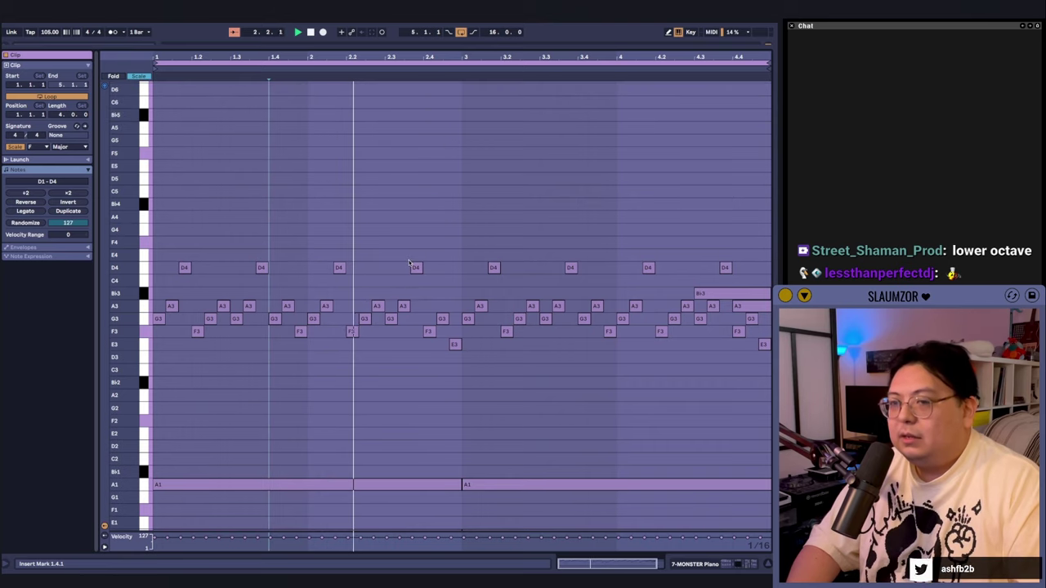
key(ctrl+alt+e)
Select the purple intro clip and zoom the arrangement onto the green piano section
click(253, 233)
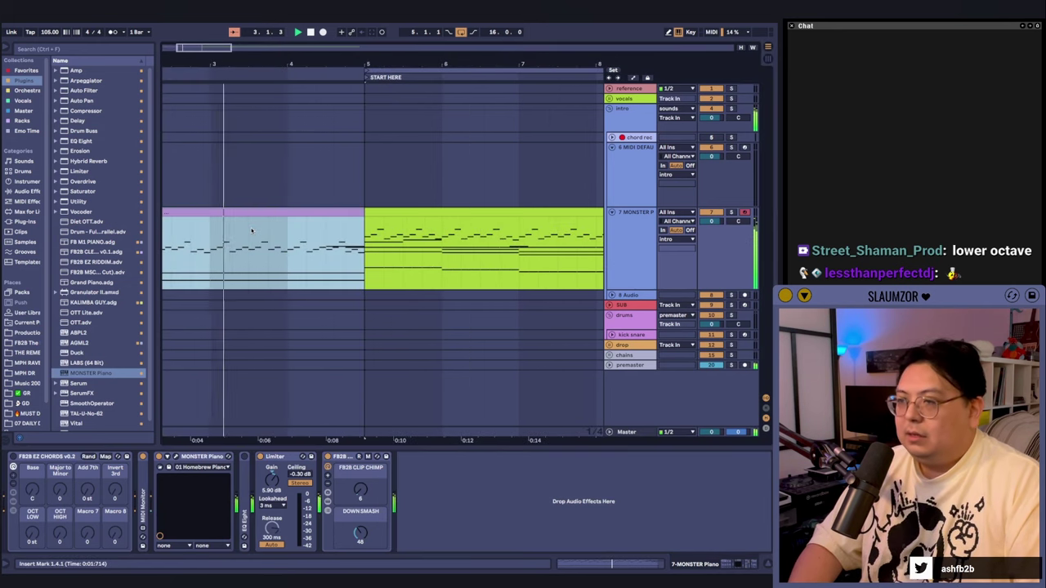
scroll(266, 267, up, 3)
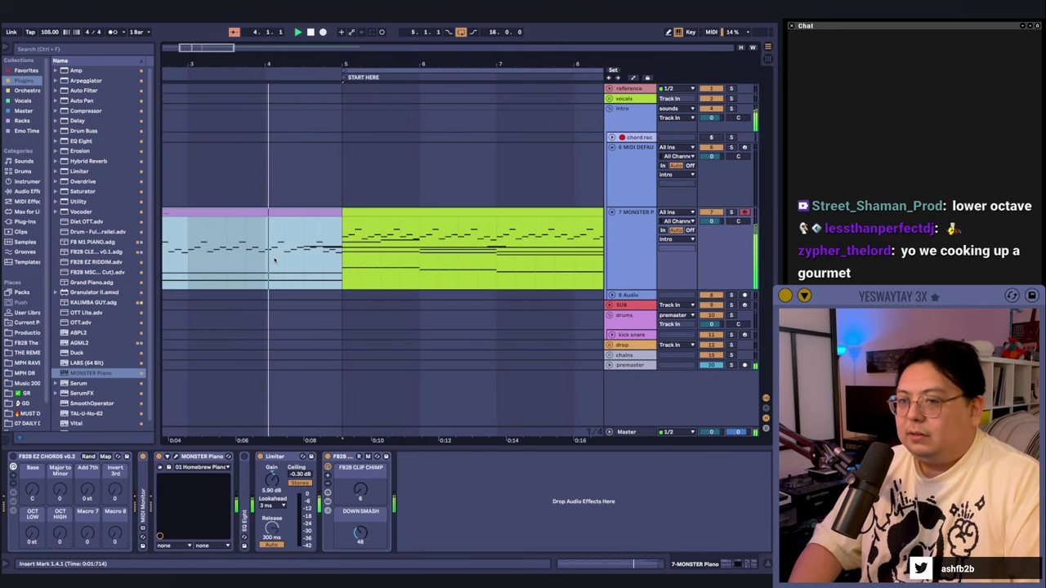
scroll(380, 224, up, 3)
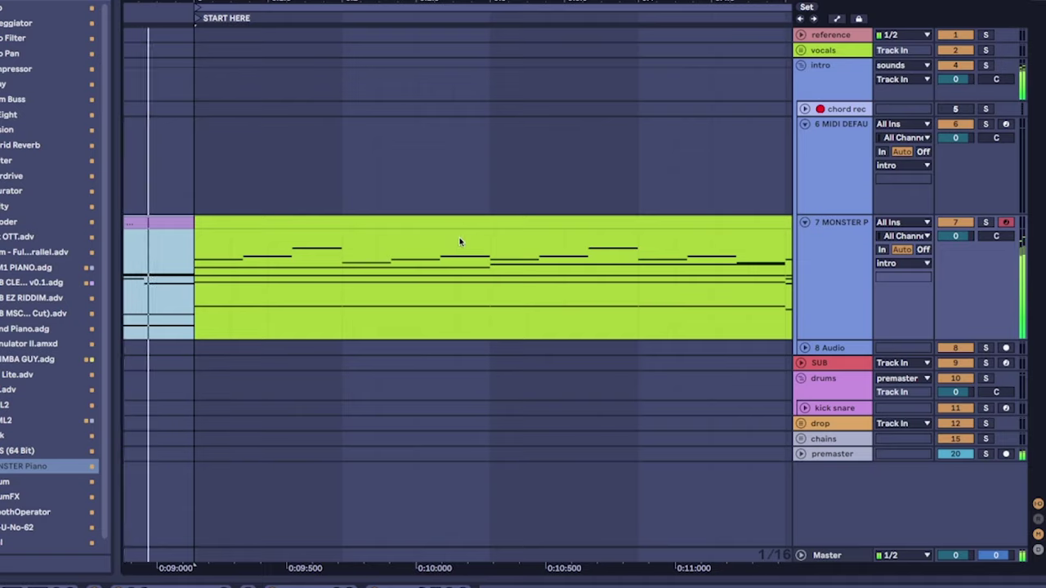
scroll(451, 277, down, 3)
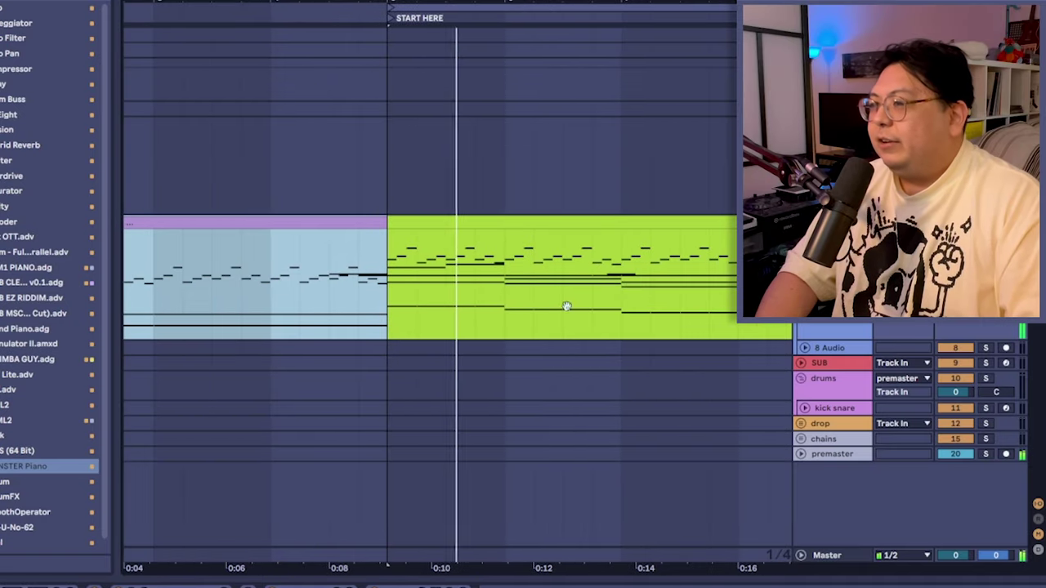
scroll(567, 307, right, 5)
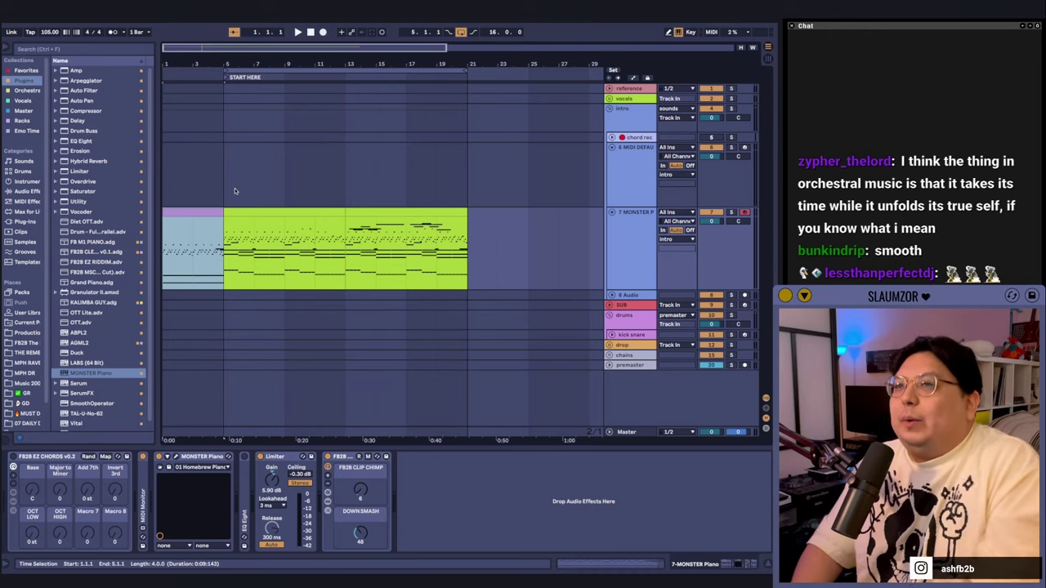
On the sixth MIDI track, open Arcade and filter its sampler lines to Cinematic
click(343, 200)
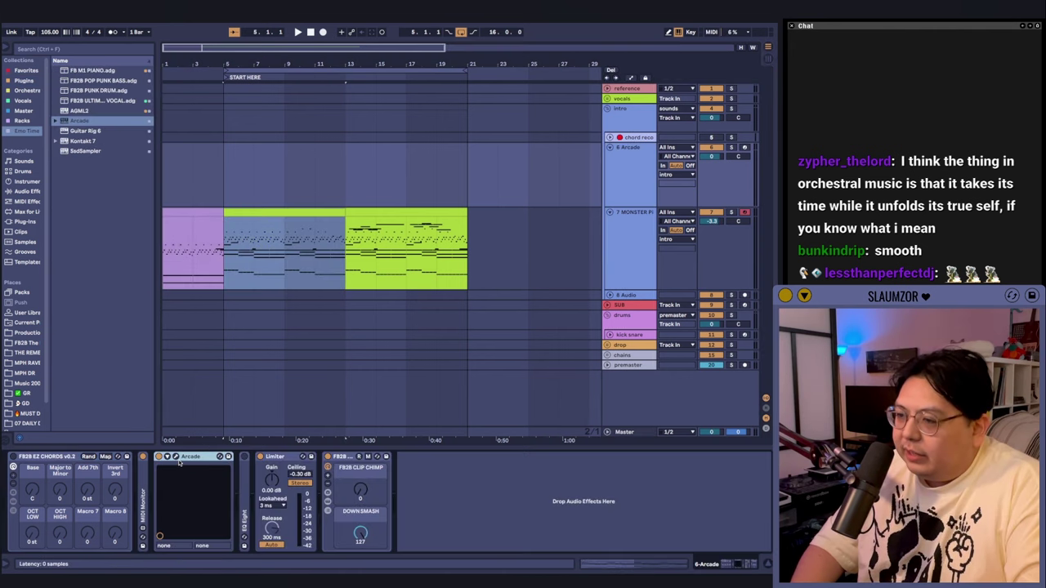
click(180, 462)
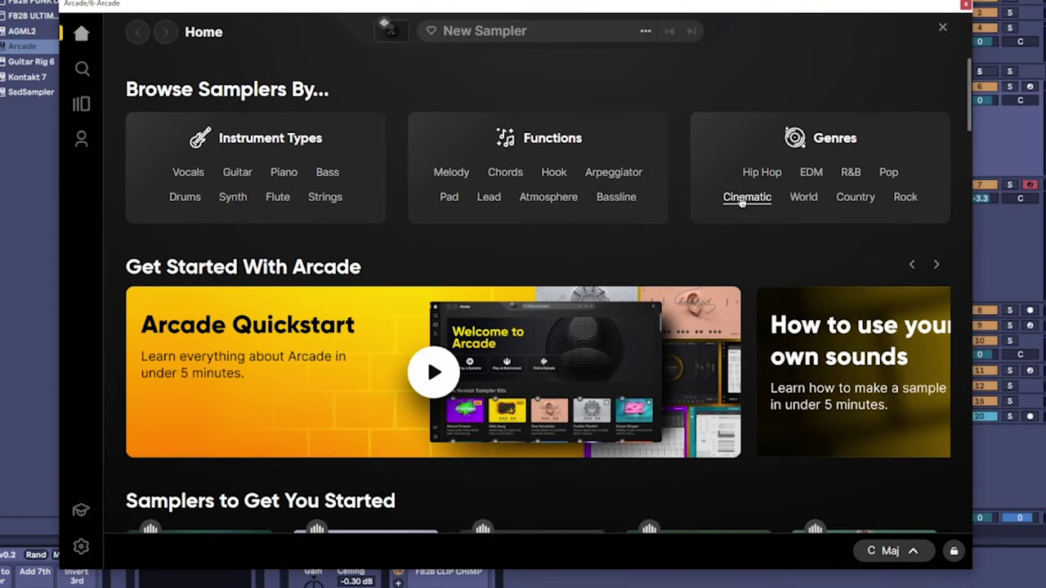
click(744, 198)
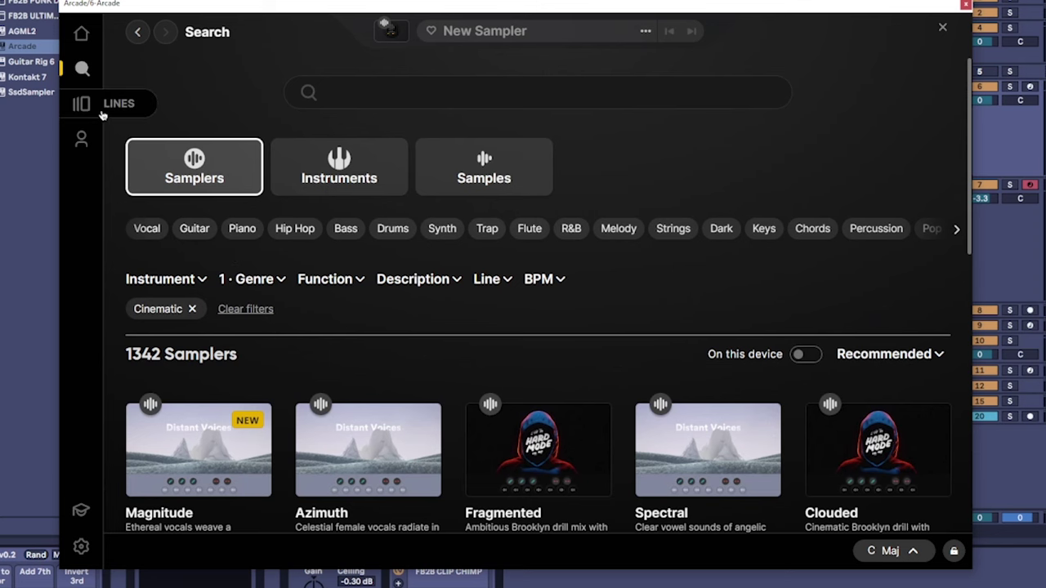
click(102, 116)
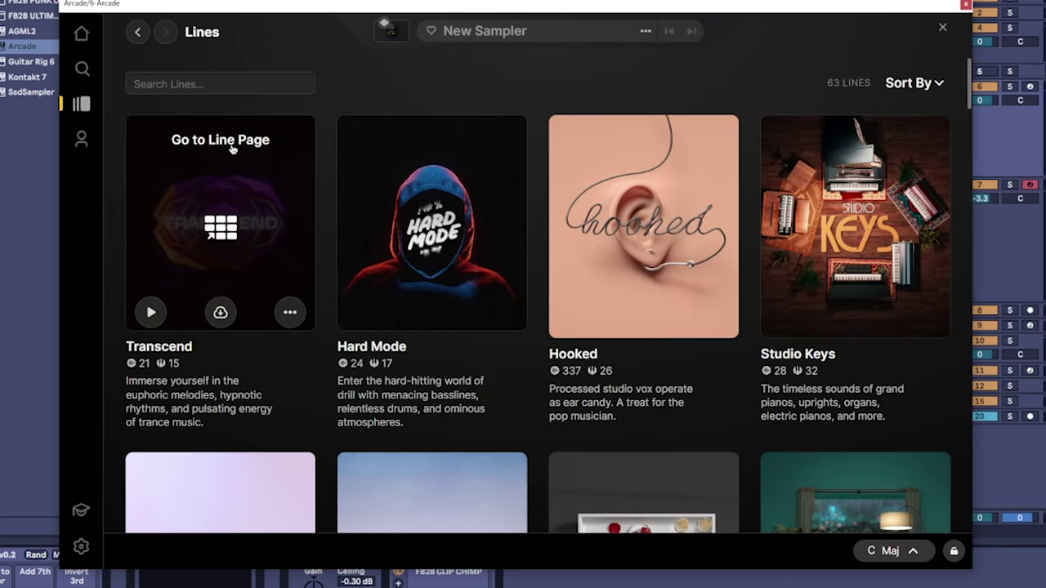
scroll(842, 267, down, 8)
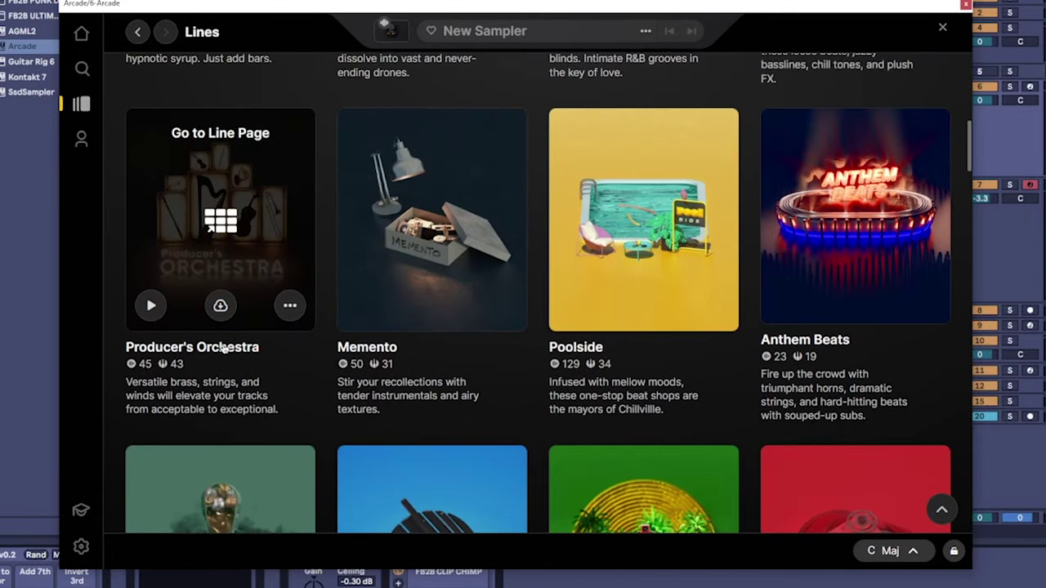
Open Producer's Orchestra and audition Low Brass and Contrabassoon Sustain Dark
click(224, 347)
scroll(357, 327, down, 10)
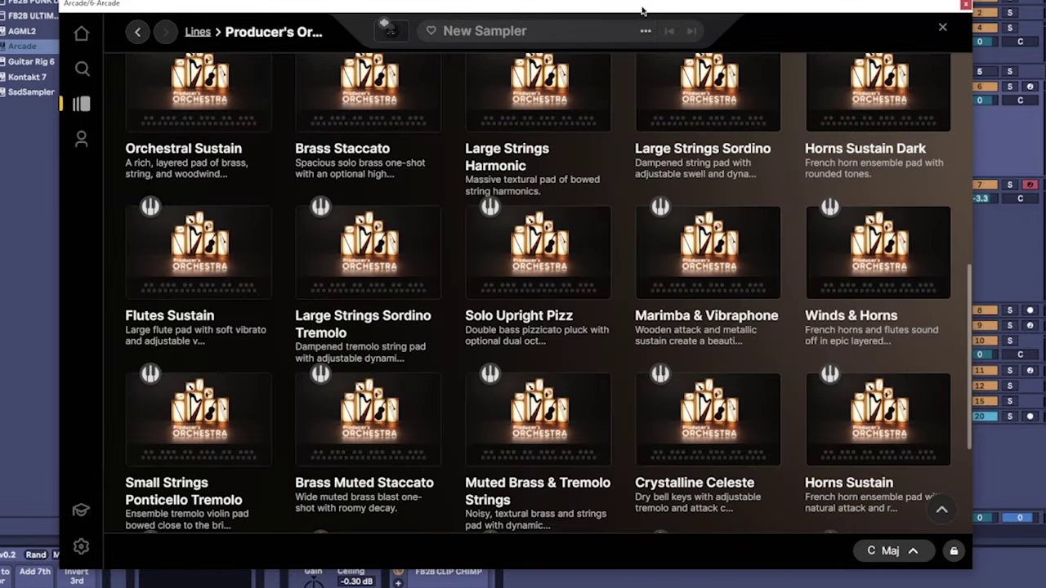
click(367, 349)
scroll(245, 359, down, 2)
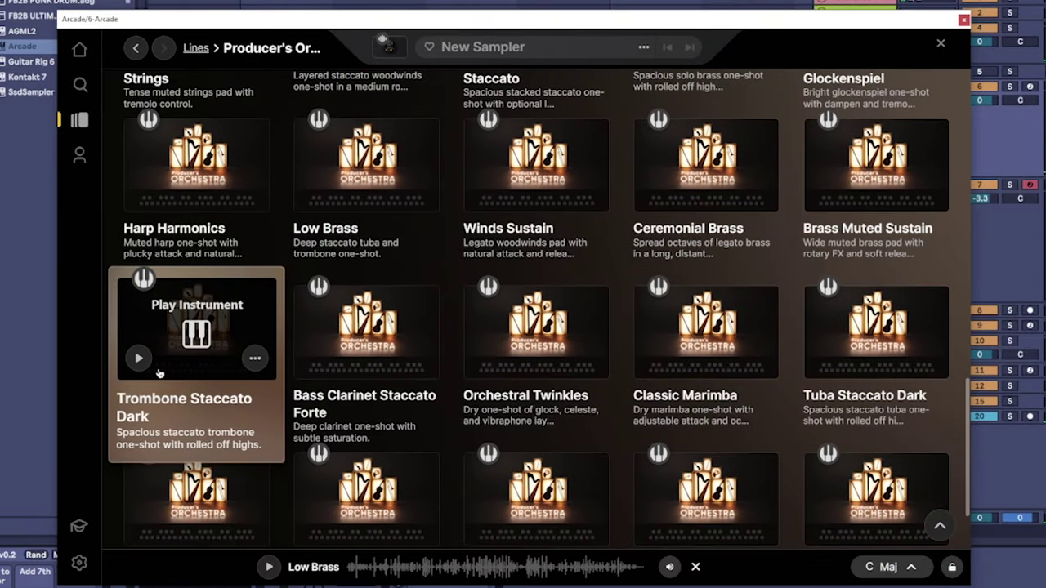
click(482, 362)
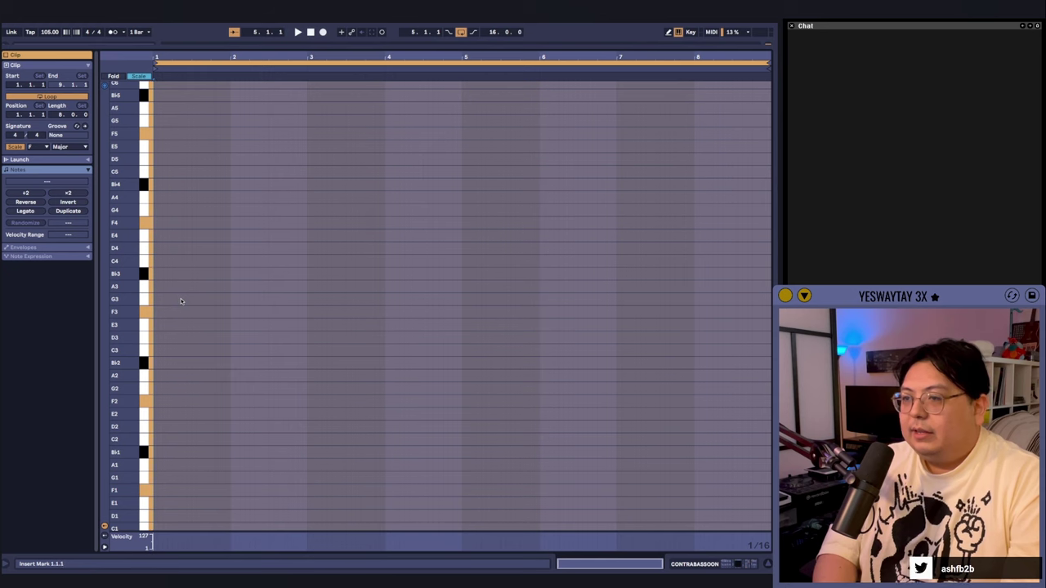
Paste the copied D3–F3 bass notes into the empty CONTRABASS clip
key(ctrl+v)
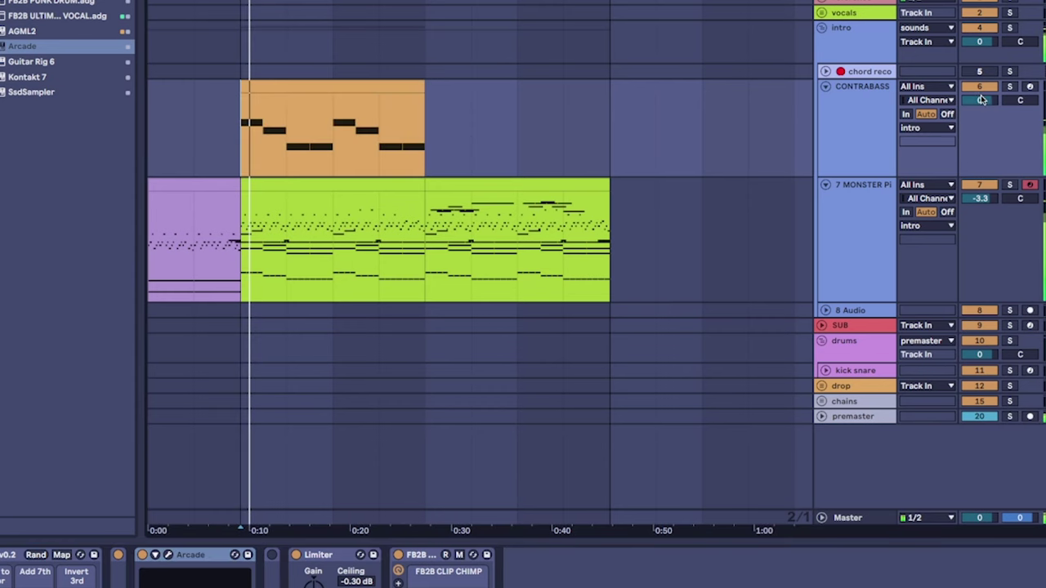
scroll(368, 207, up, 3)
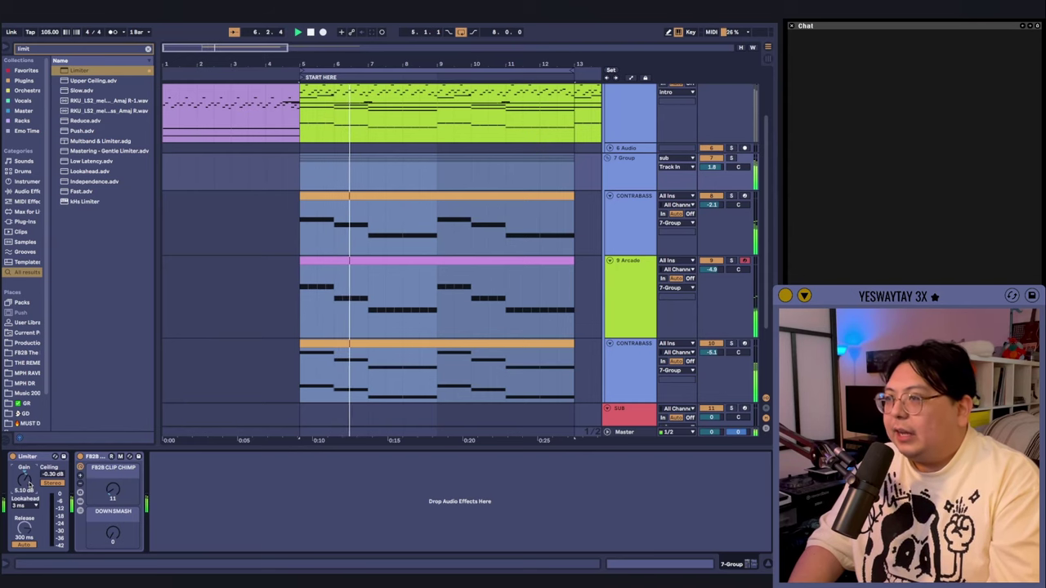
scroll(368, 221, up, 3)
click(272, 248)
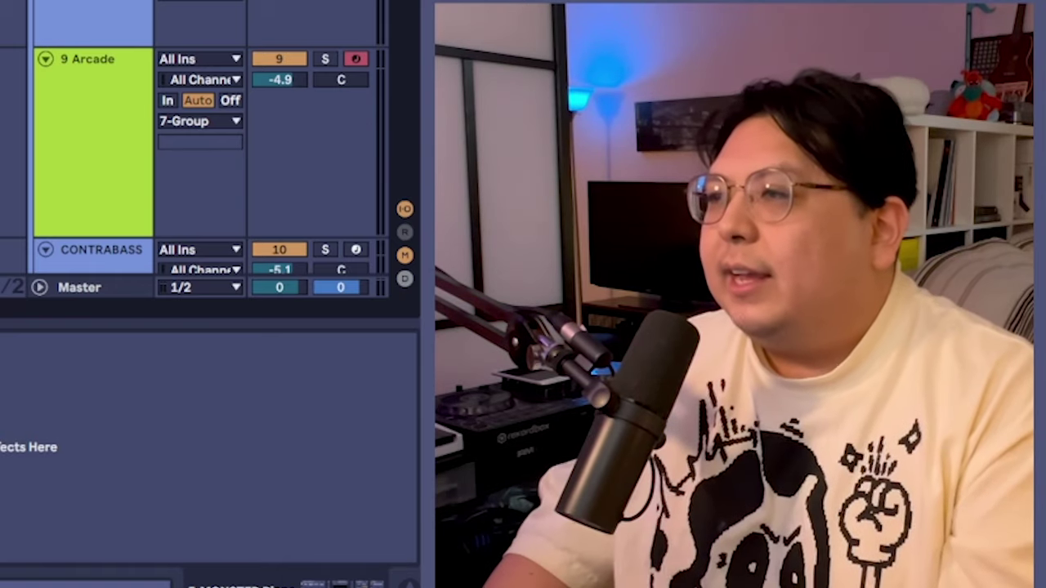
scroll(205, 139, down, 2)
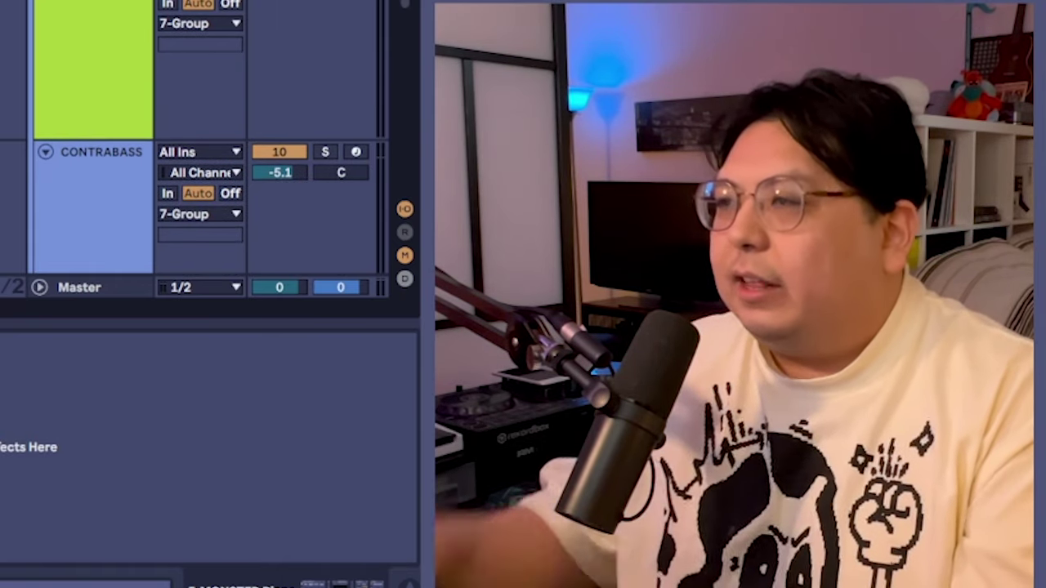
scroll(205, 147, up, 2)
scroll(205, 147, down, 4)
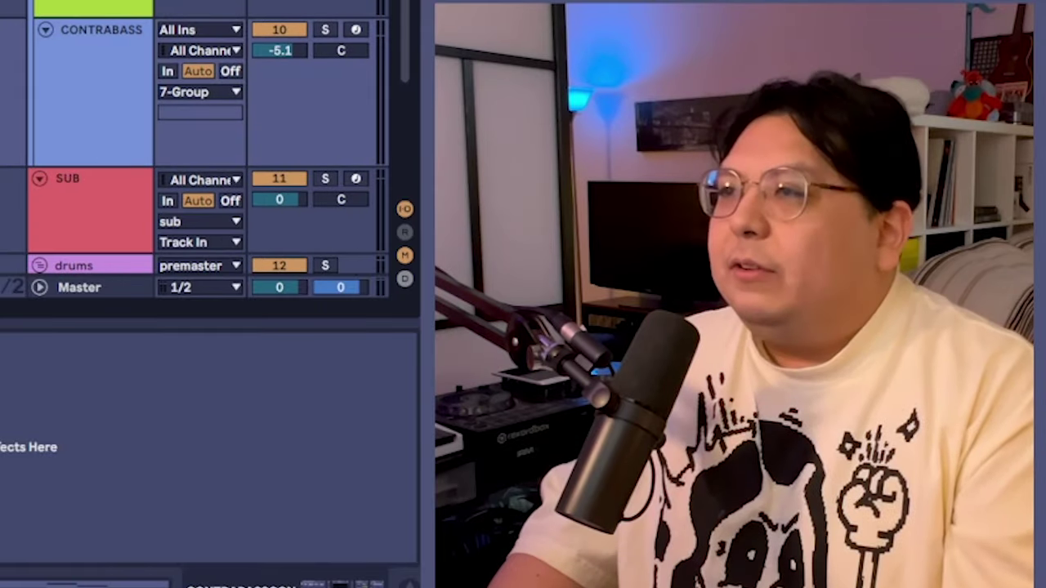
scroll(205, 139, up, 4)
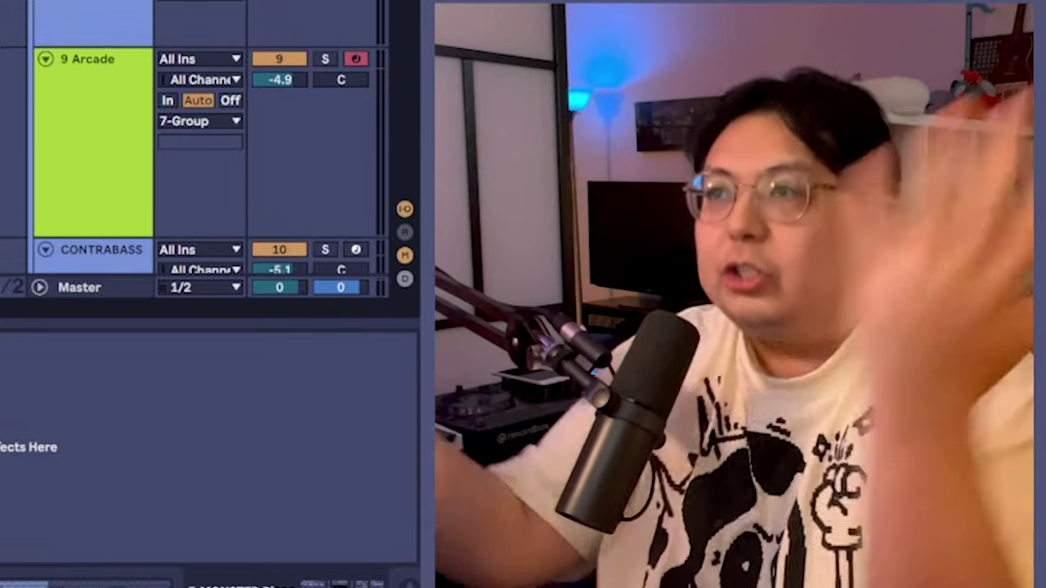
scroll(204, 163, down, 3)
scroll(204, 163, up, 3)
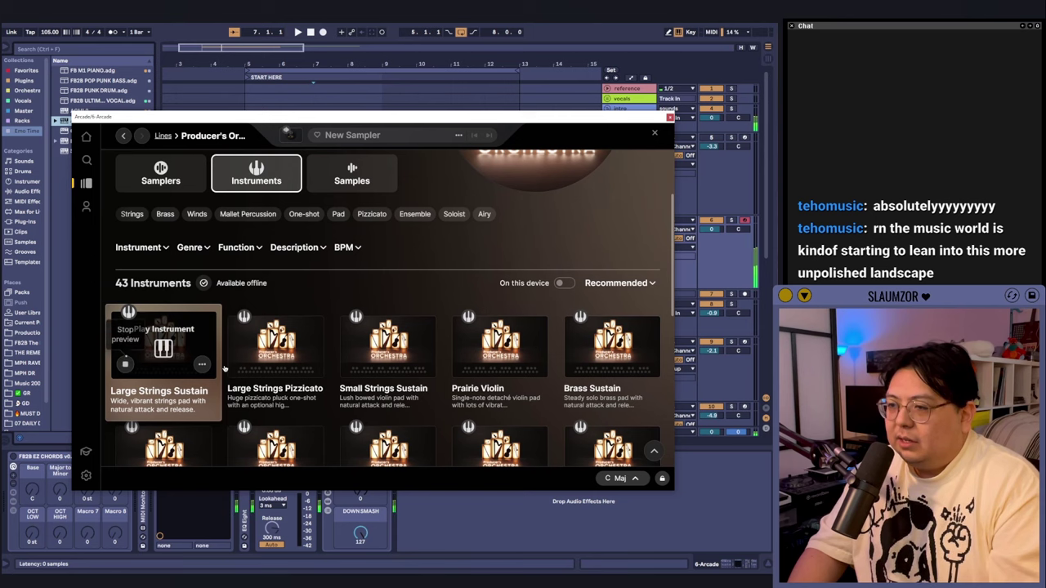
Audition the Large Strings Sustain instrument in Arcade
click(129, 363)
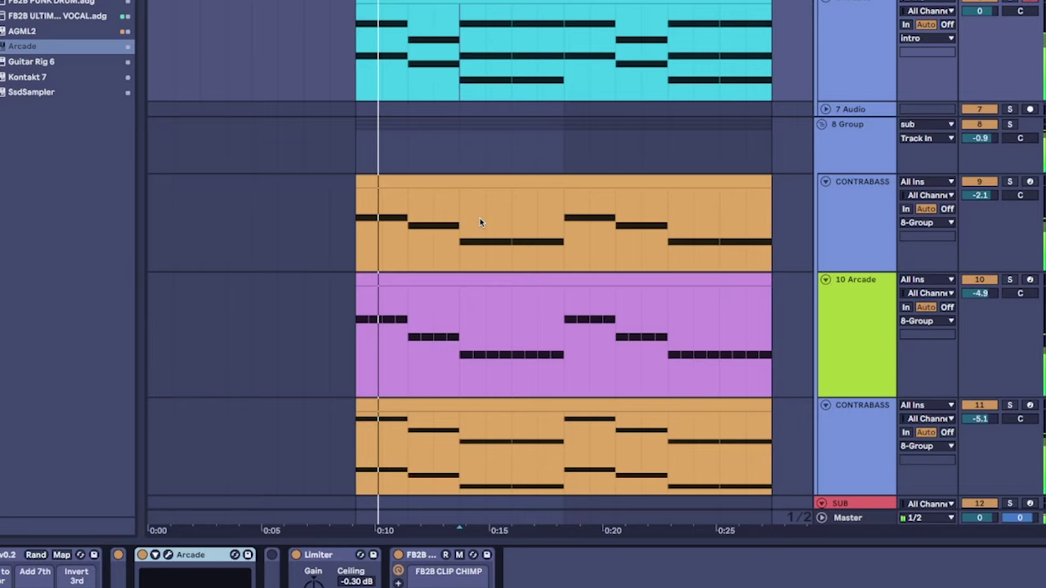
scroll(479, 217, up, 5)
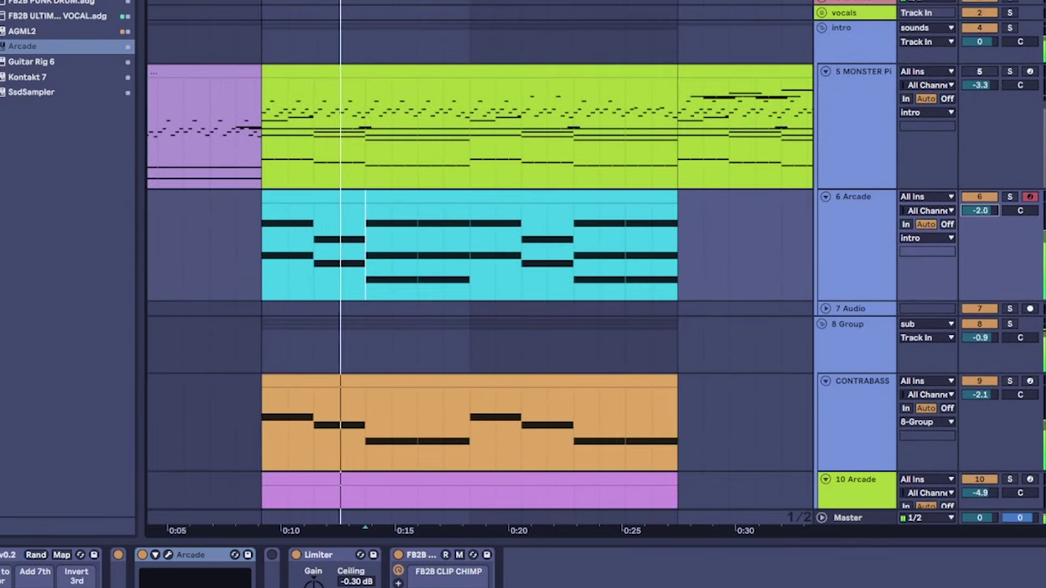
scroll(483, 289, up, 3)
scroll(441, 253, down, 3)
Inspect the cyan chord clip's notes, then duplicate the 6 Arcade track and delete the copy
double_click(399, 217)
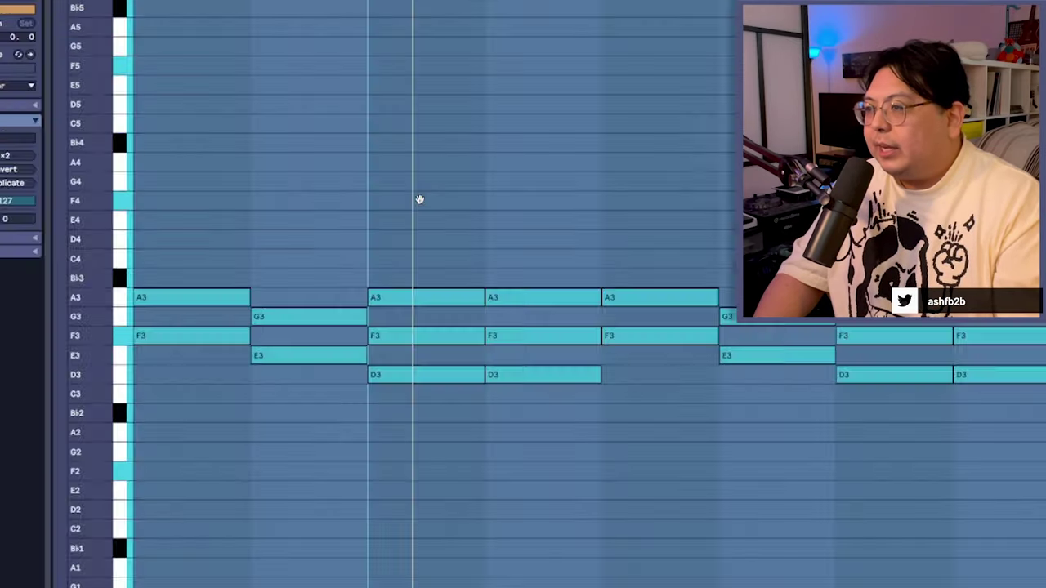
click(618, 178)
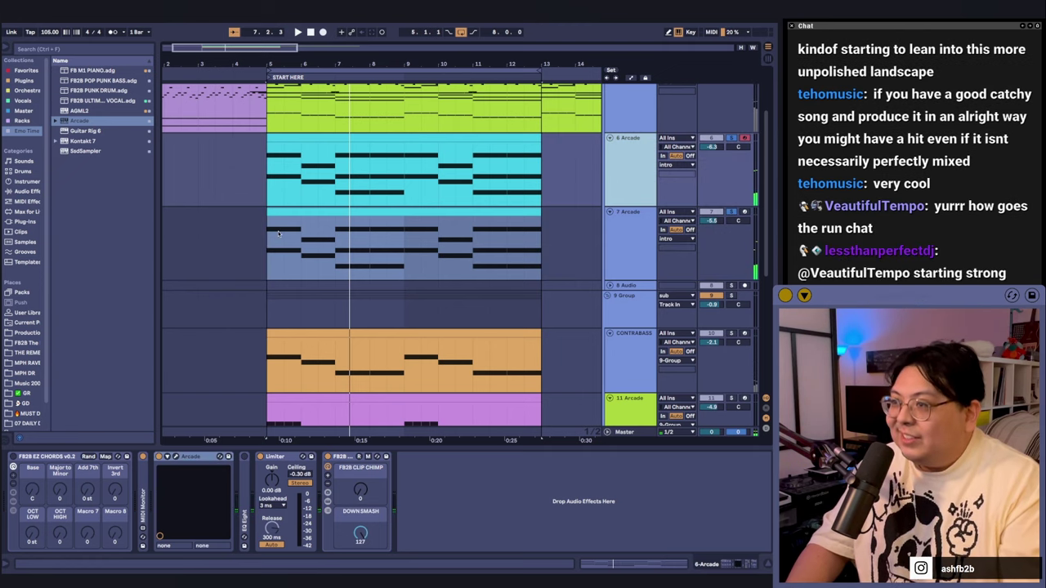
key(ctrl+d)
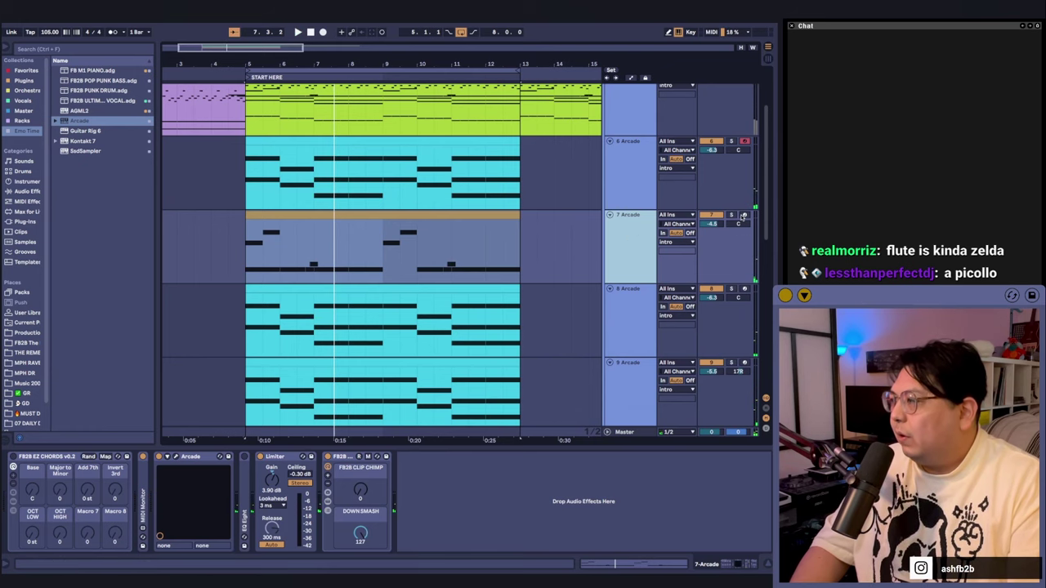
key(Delete)
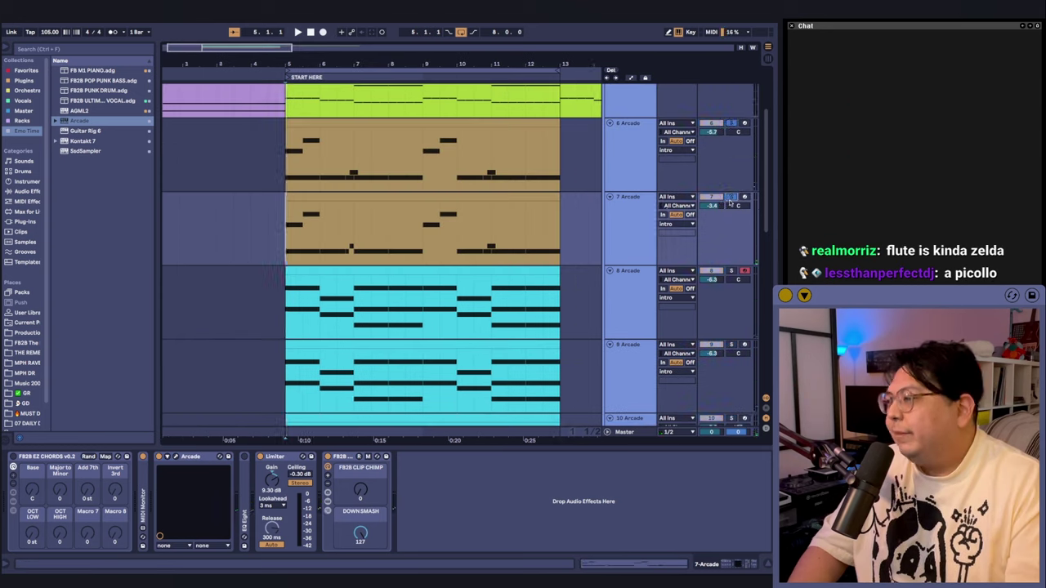
Browse Arcade's Producer's Orchestra samplers such as Regal String Swells and Tiptoe Strings
scroll(335, 280, up, 5)
scroll(370, 298, down, 5)
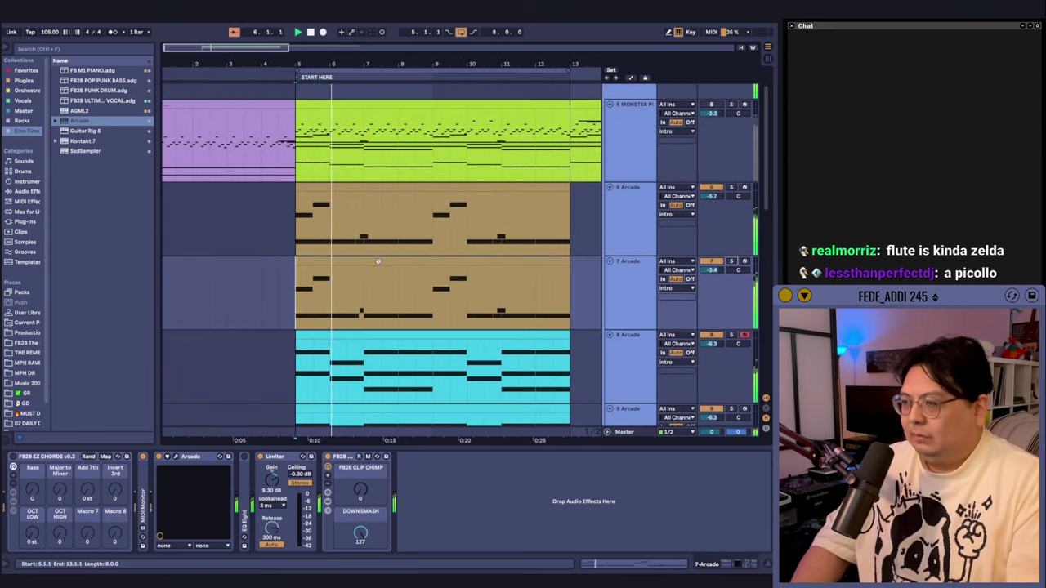
scroll(363, 327, up, 2)
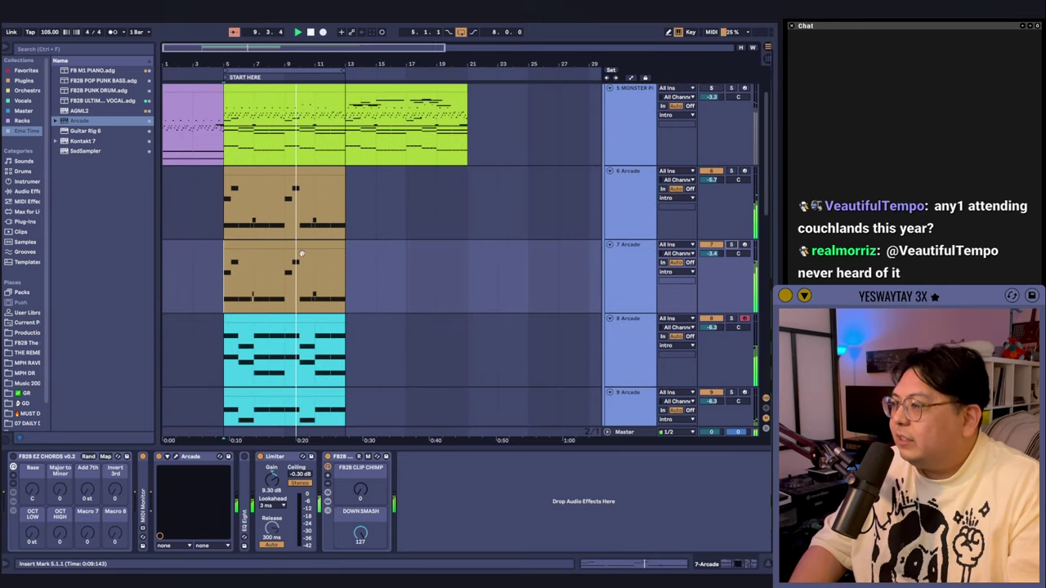
scroll(294, 305, down, 6)
scroll(294, 305, down, 2)
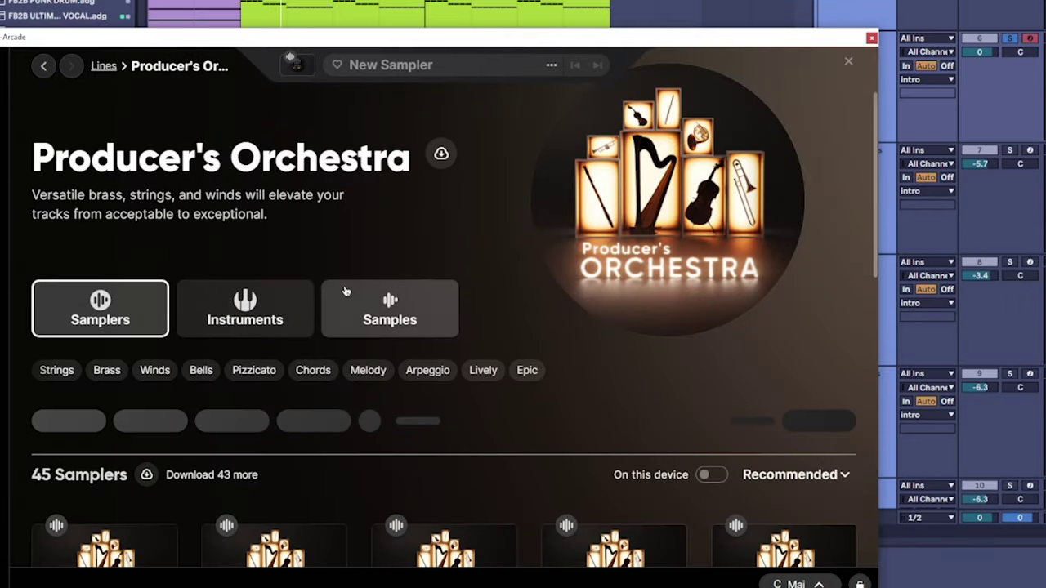
Audition the Winds Staccato line and load Prairie Violin onto the Arcade track
scroll(206, 298, down, 5)
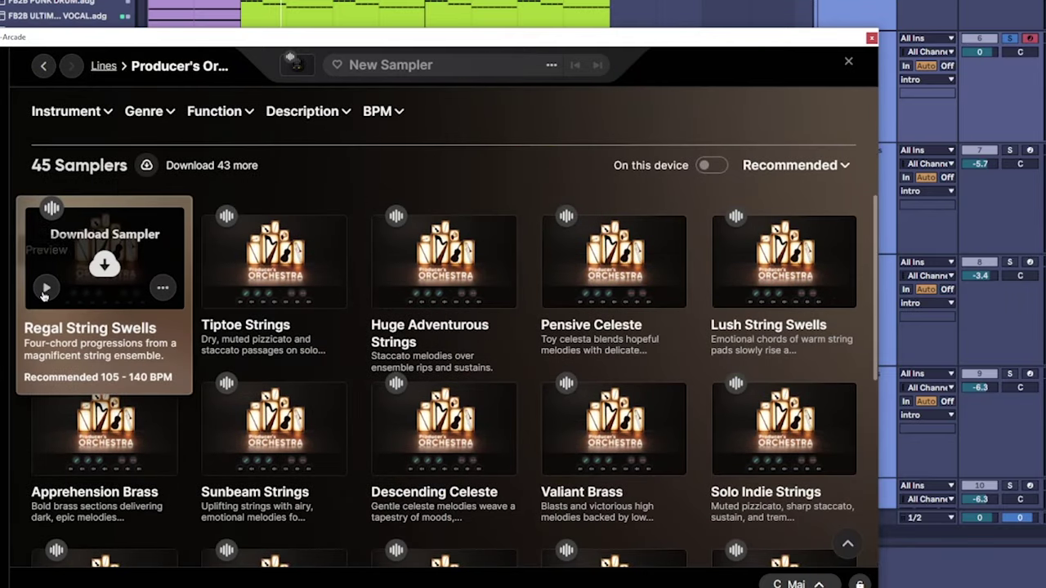
scroll(49, 294, down, 5)
click(219, 389)
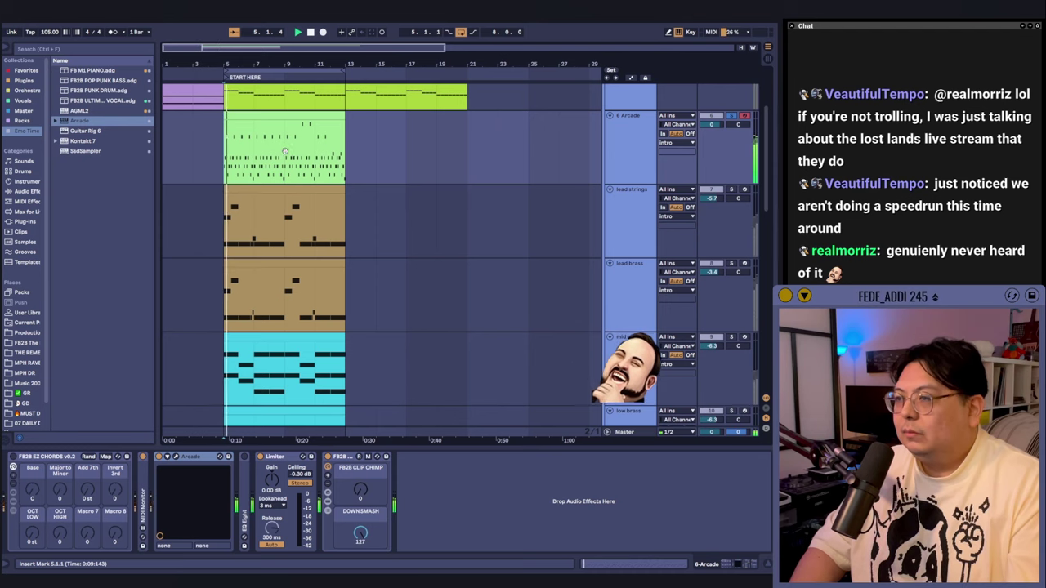
scroll(285, 152, up, 3)
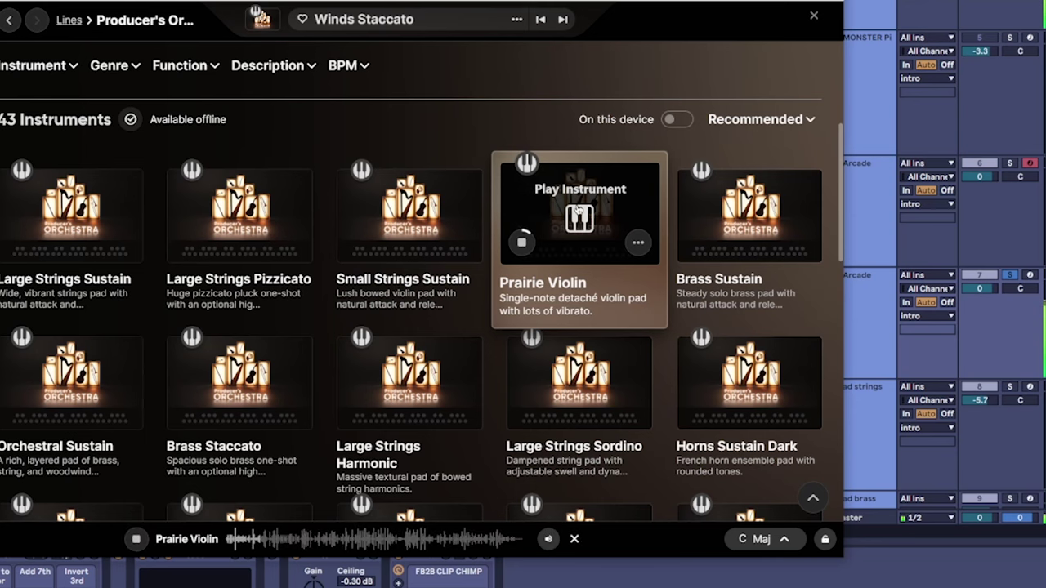
click(578, 211)
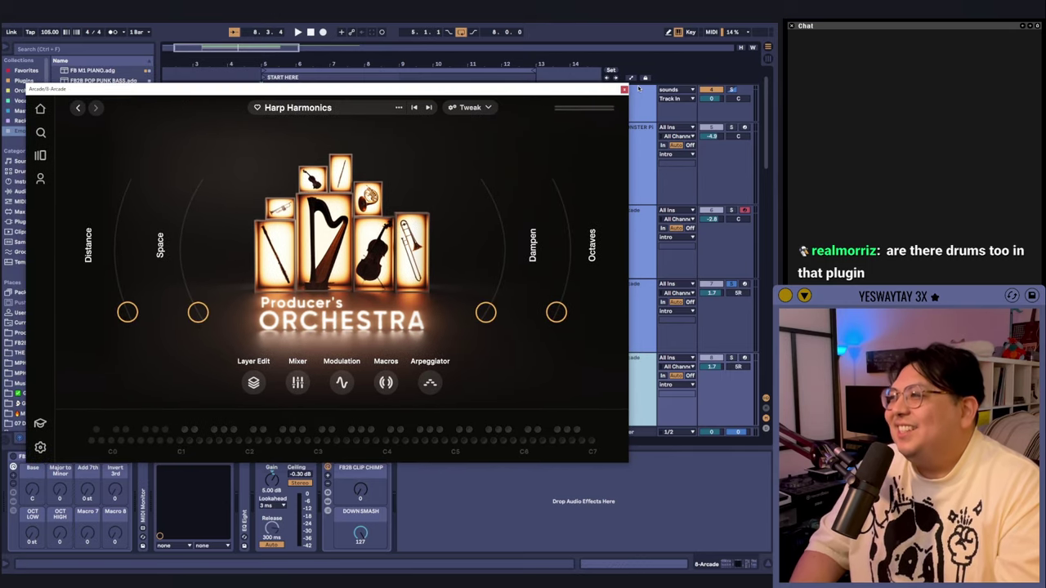
click(933, 13)
Solo the 8 Arcade track, play the arrangement, and select track 7 Arcade's clip
click(269, 294)
click(732, 294)
key(space)
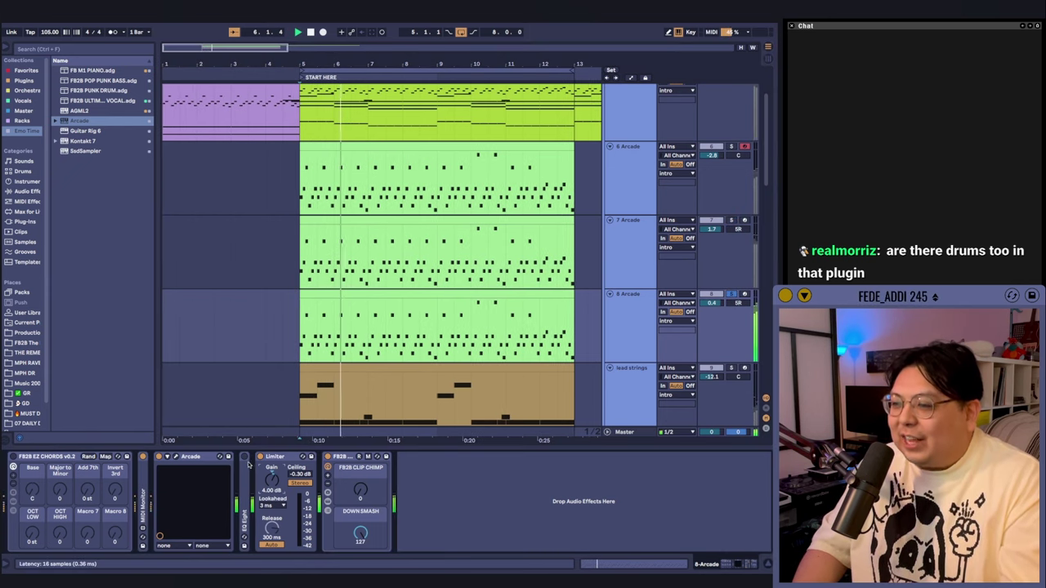
scroll(366, 310, up, 2)
click(365, 310)
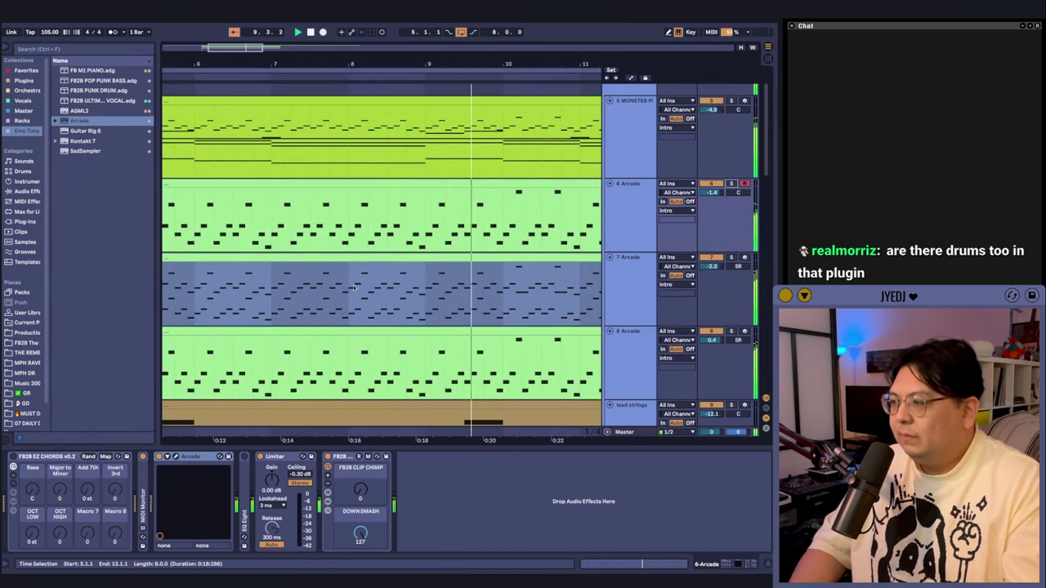
Load the Vibrant Glockenspiel instrument from Arcade's browser
scroll(365, 329, down, 2)
scroll(372, 310, up, 5)
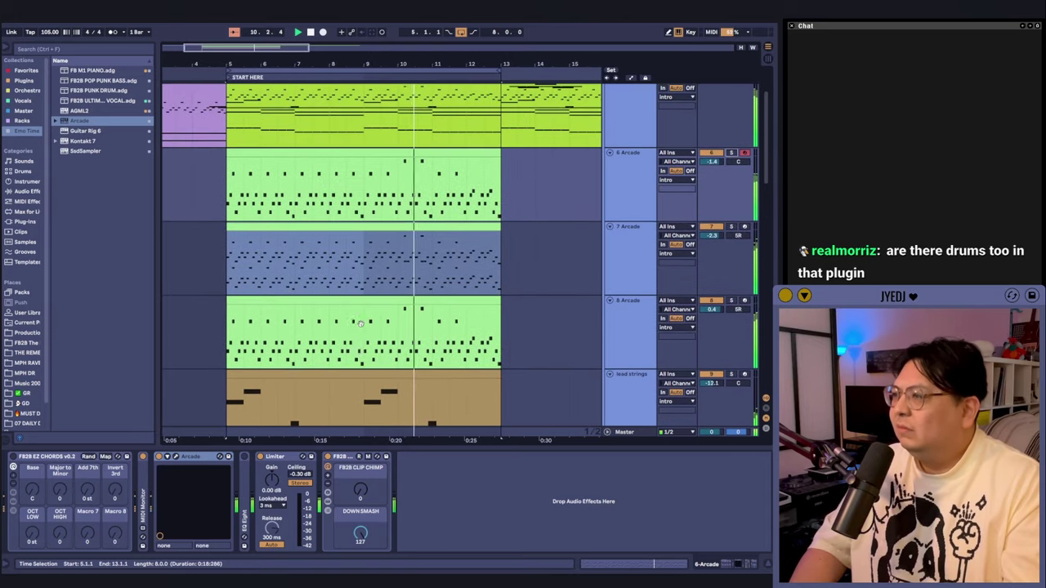
scroll(377, 291, up, 1)
scroll(343, 282, down, 5)
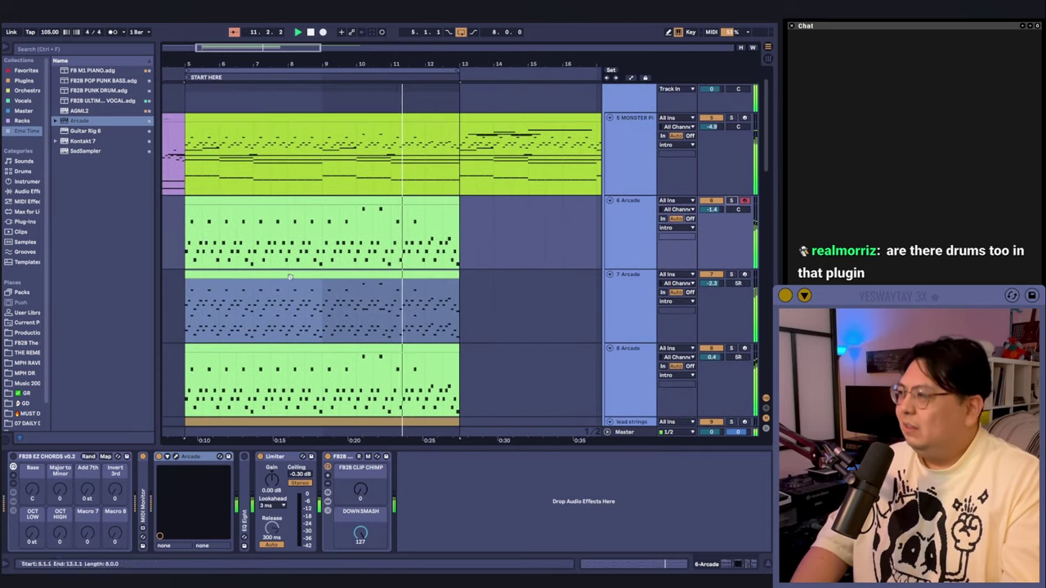
scroll(311, 275, down, 2)
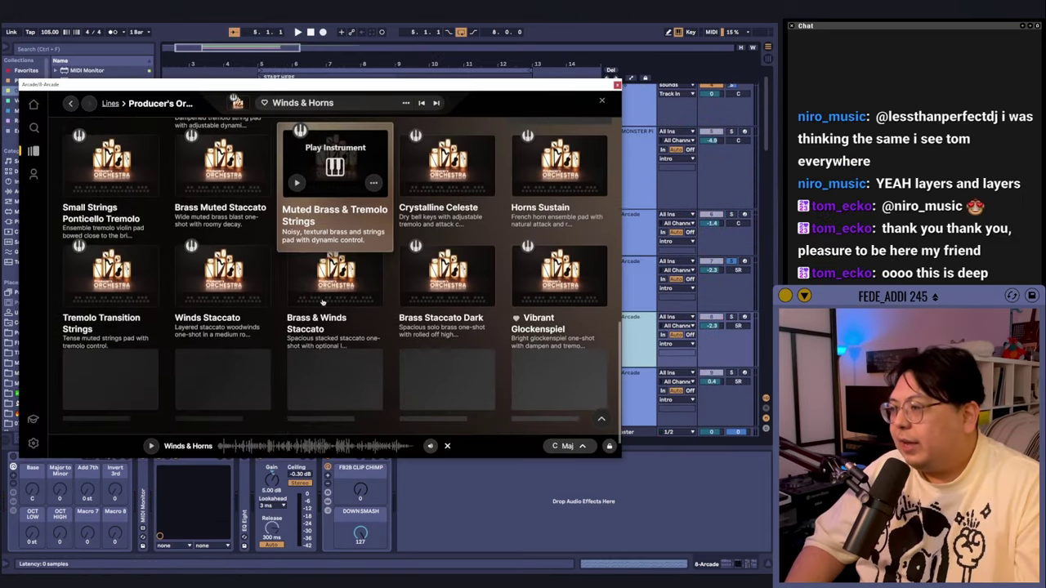
scroll(323, 302, down, 1)
click(564, 231)
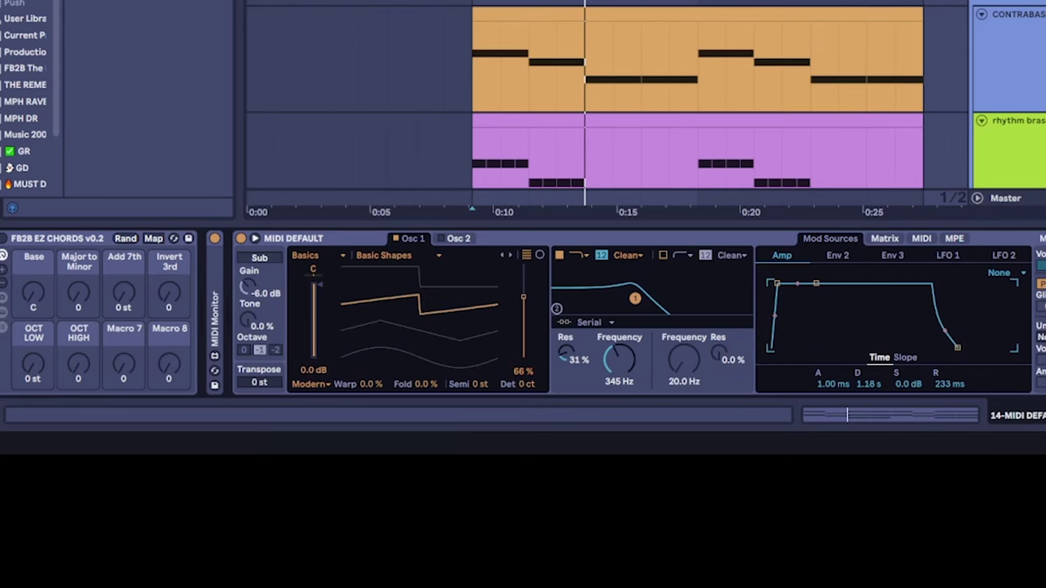
Scroll through the arrangement to review the contrabass, double bass and cello tracks
scroll(523, 314, right, 5)
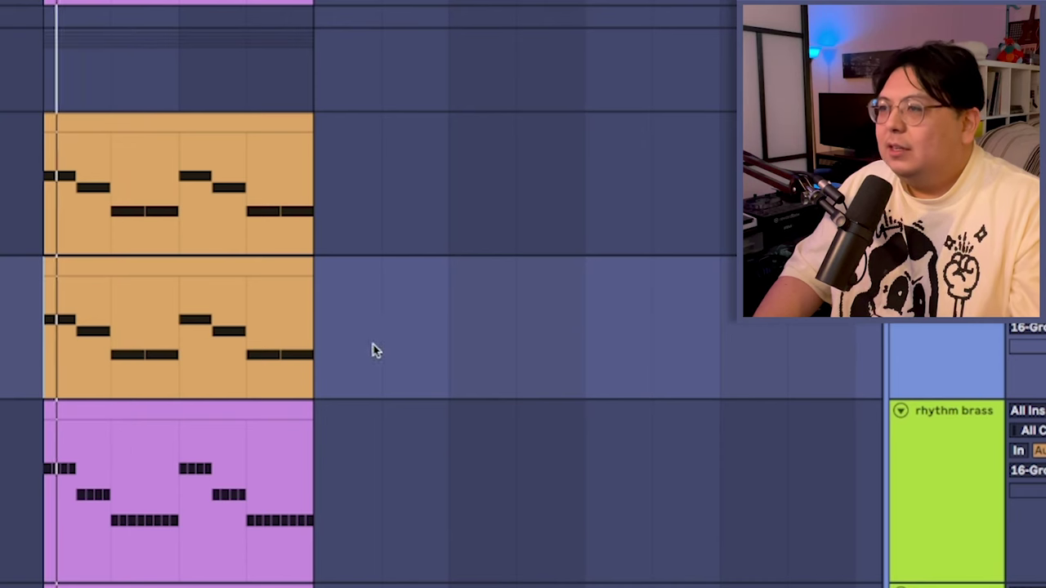
scroll(361, 350, up, 3)
scroll(371, 264, right, 5)
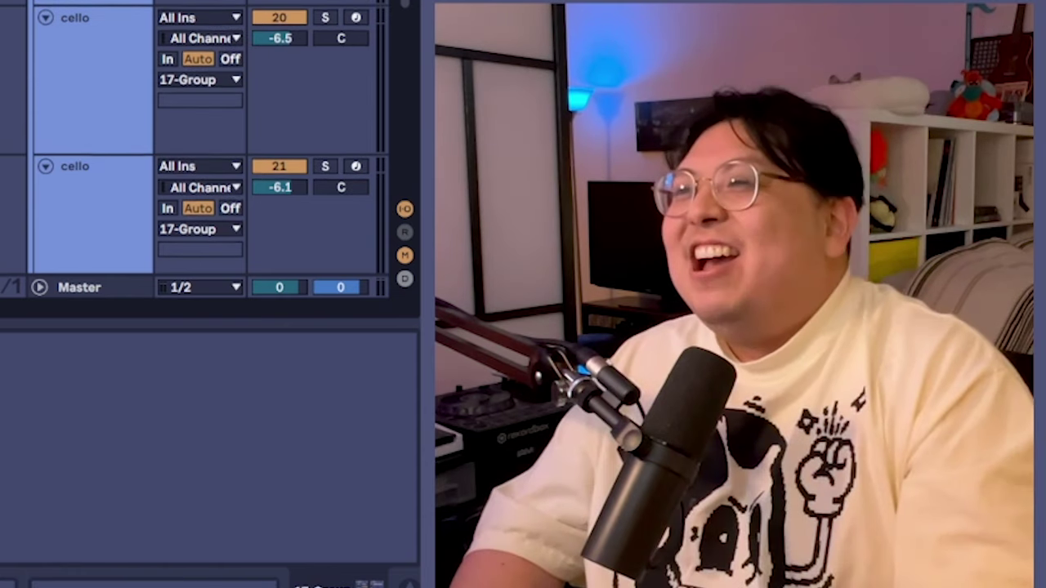
scroll(646, 262, up, 5)
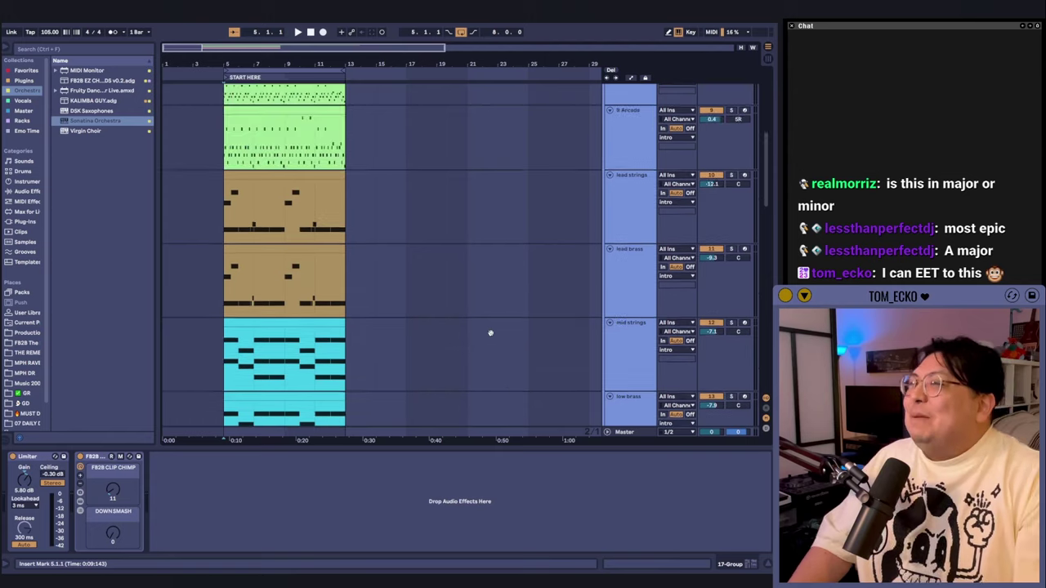
scroll(491, 332, up, 3)
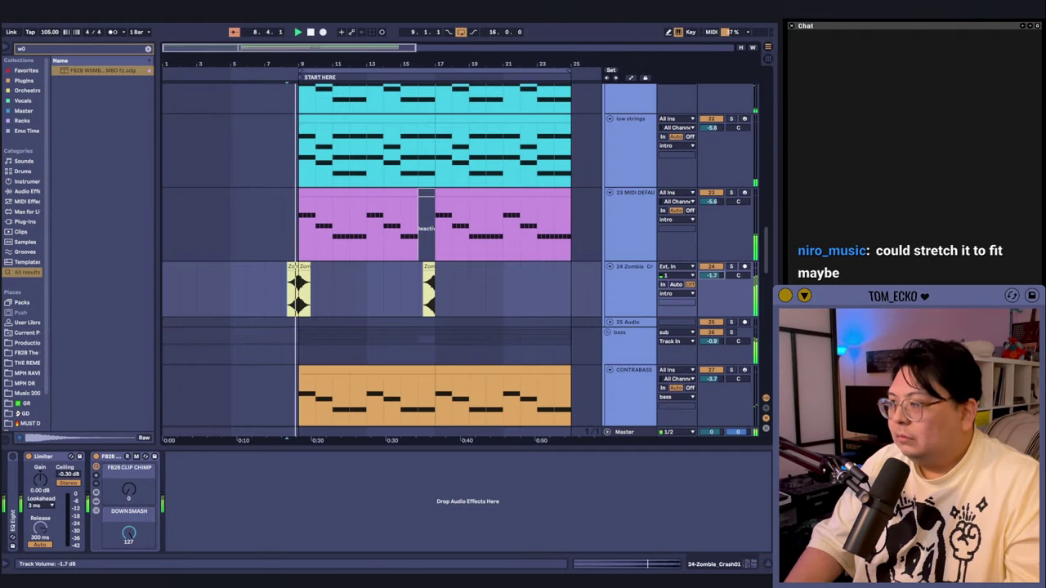
Search the browser for 'reverb' and preview the Pensive Celeste sampler in Arcade
scroll(384, 245, down, 3)
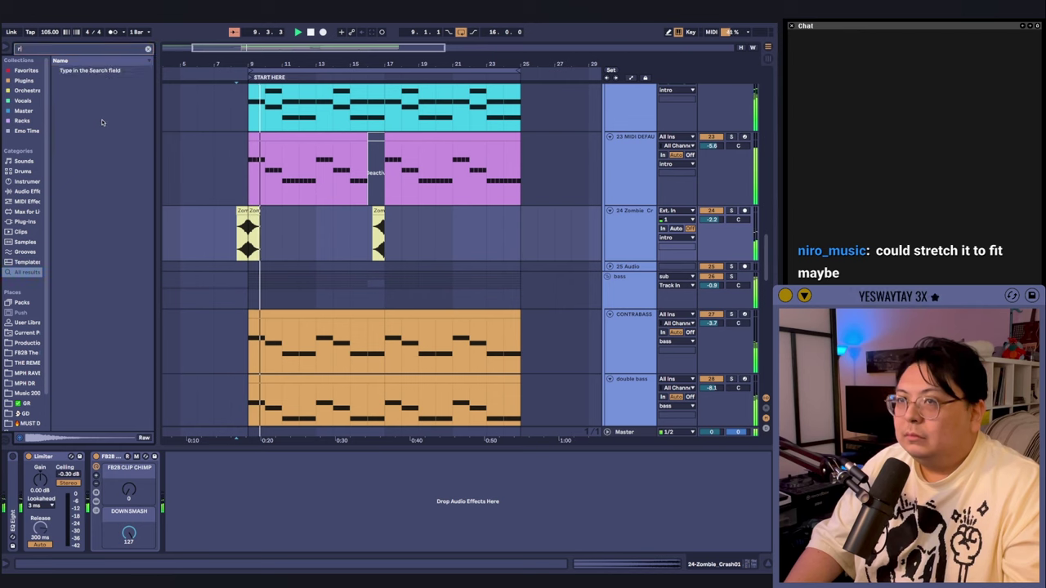
text(everb)
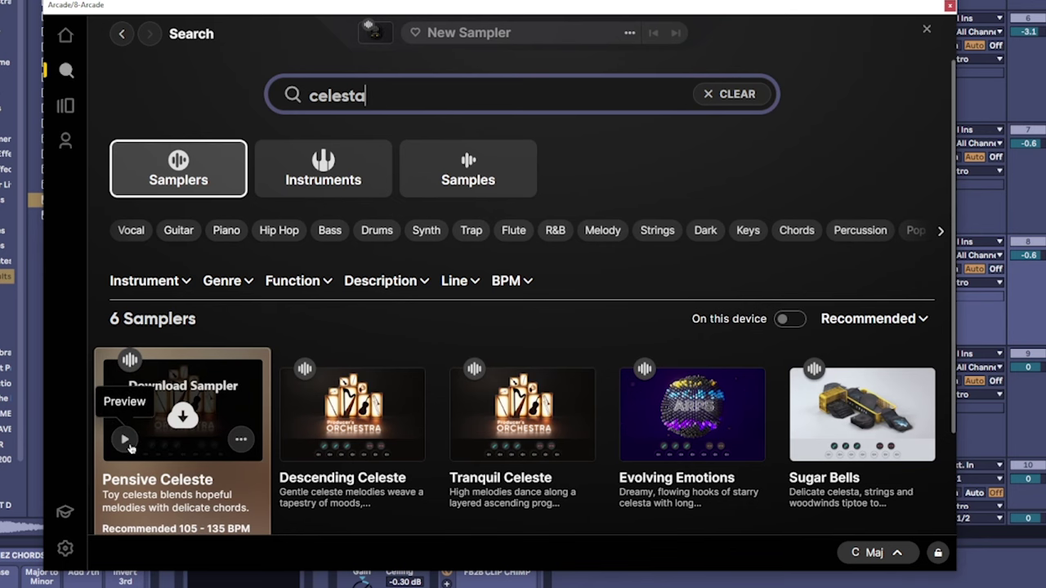
click(124, 440)
scroll(130, 448, down, 2)
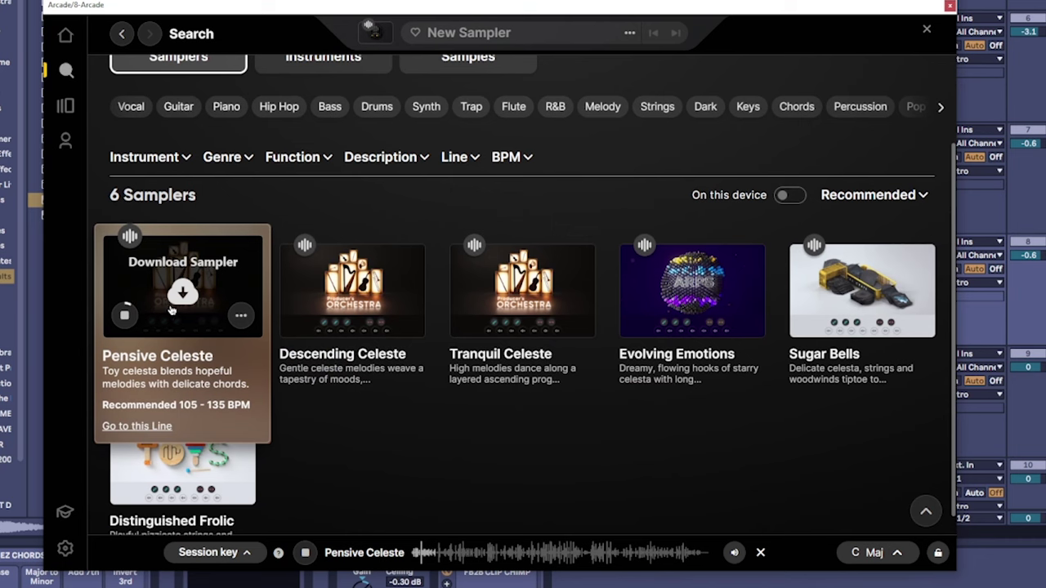
scroll(180, 327, up, 3)
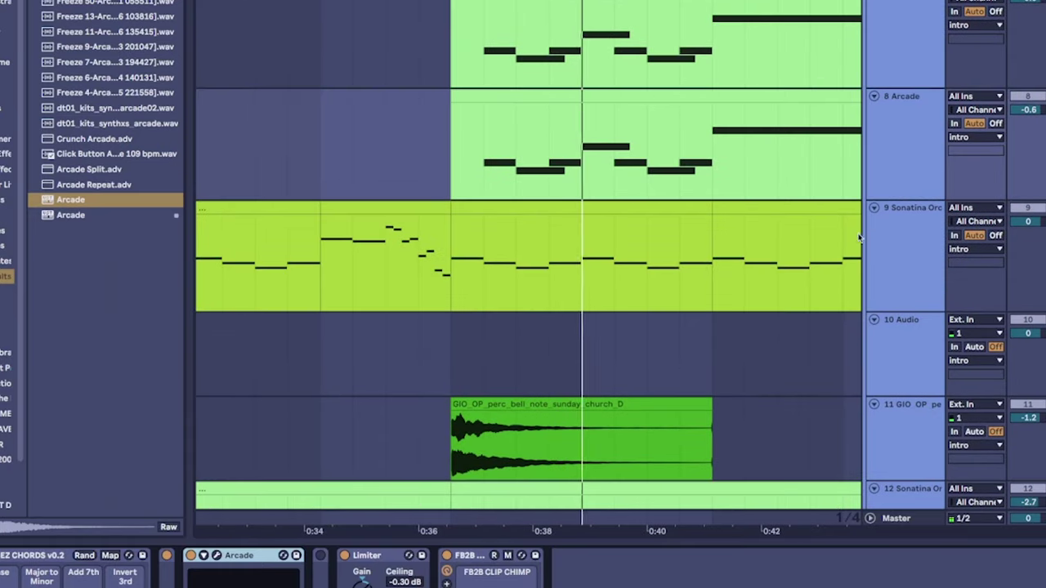
scroll(534, 327, up, 3)
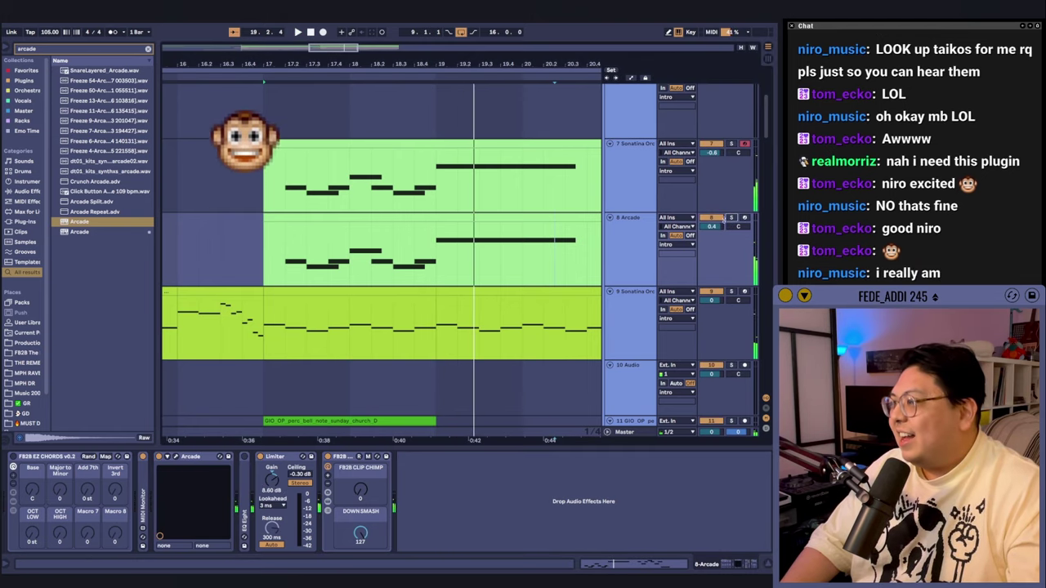
Duplicate the green melody track and clear the clip's time selection
key(ctrl+d)
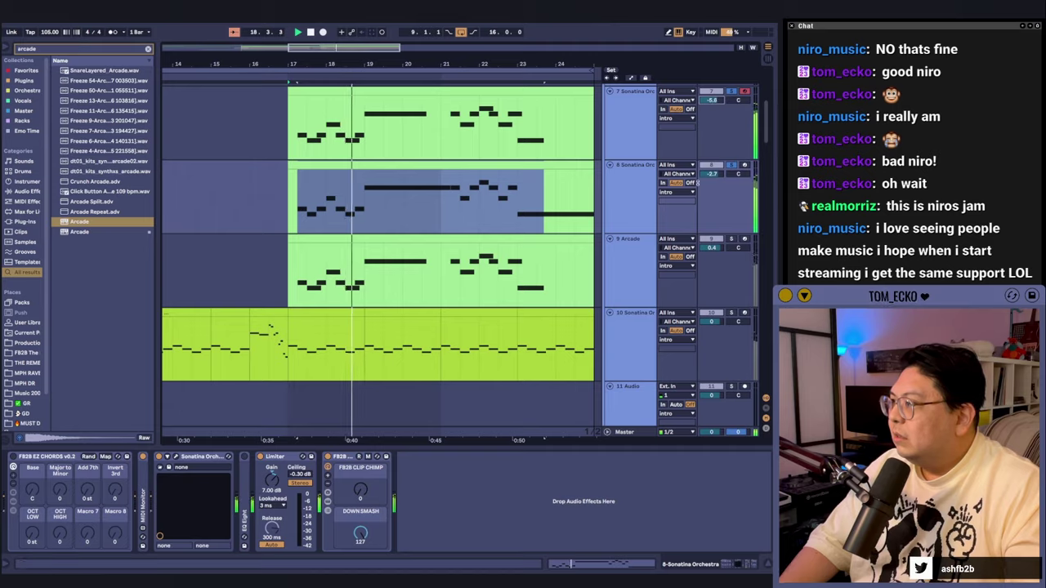
click(377, 229)
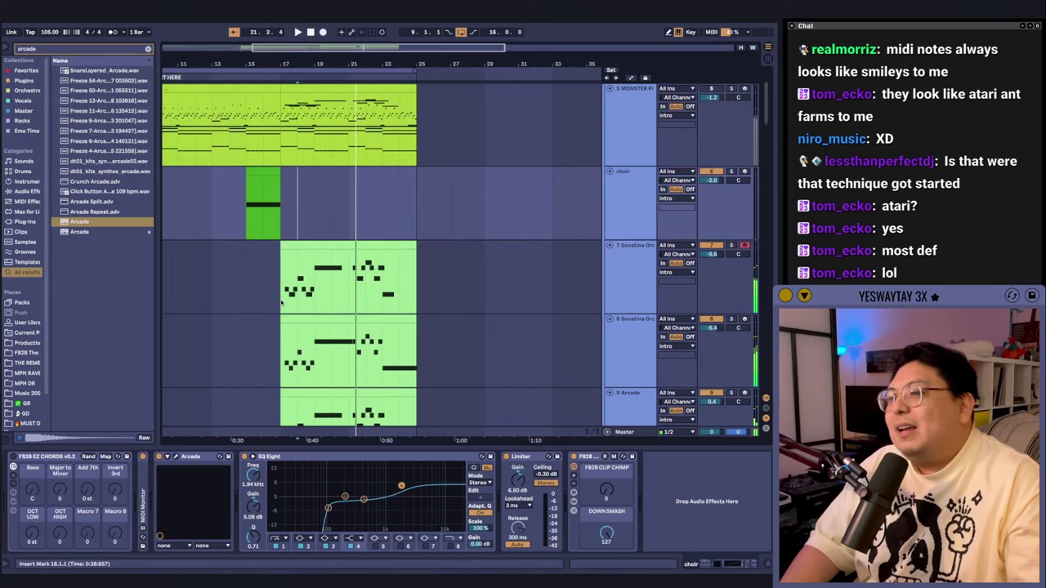
scroll(549, 215, down, 3)
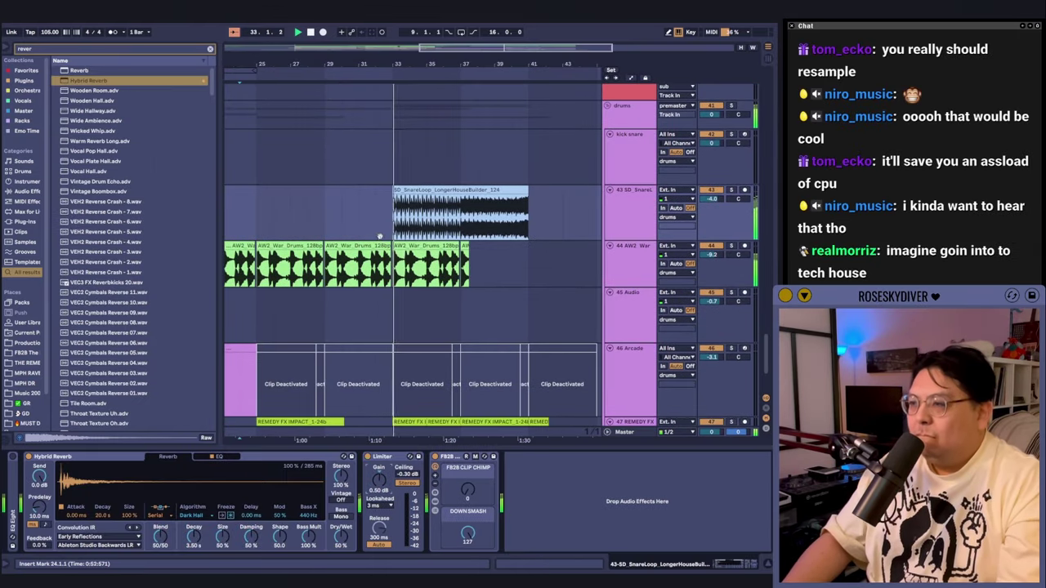
Place the insert marker at bar 41 and zoom in around bars 37–45
scroll(376, 269, up, 3)
scroll(376, 270, right, 5)
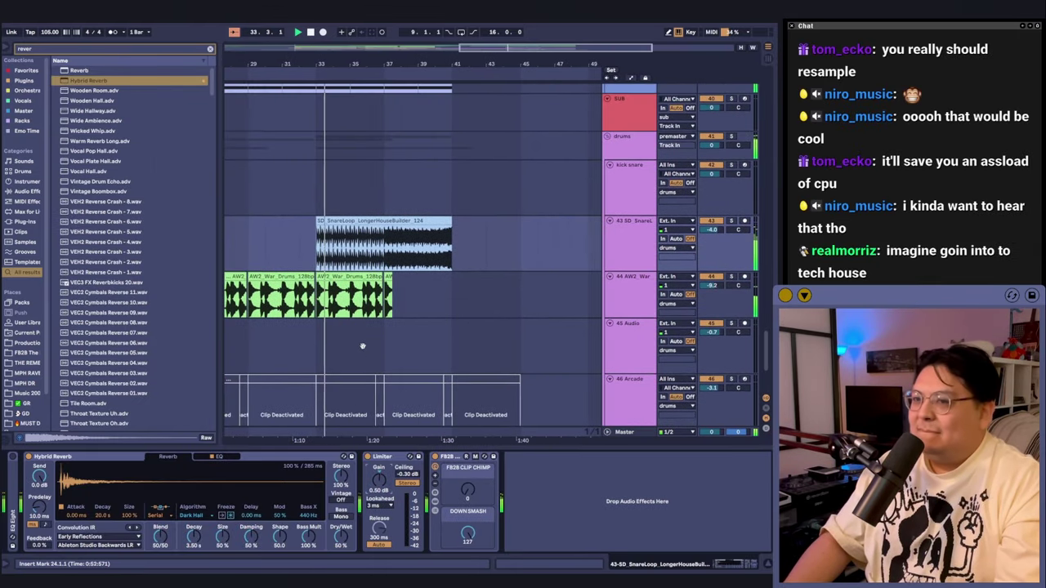
click(416, 304)
scroll(425, 302, up, 3)
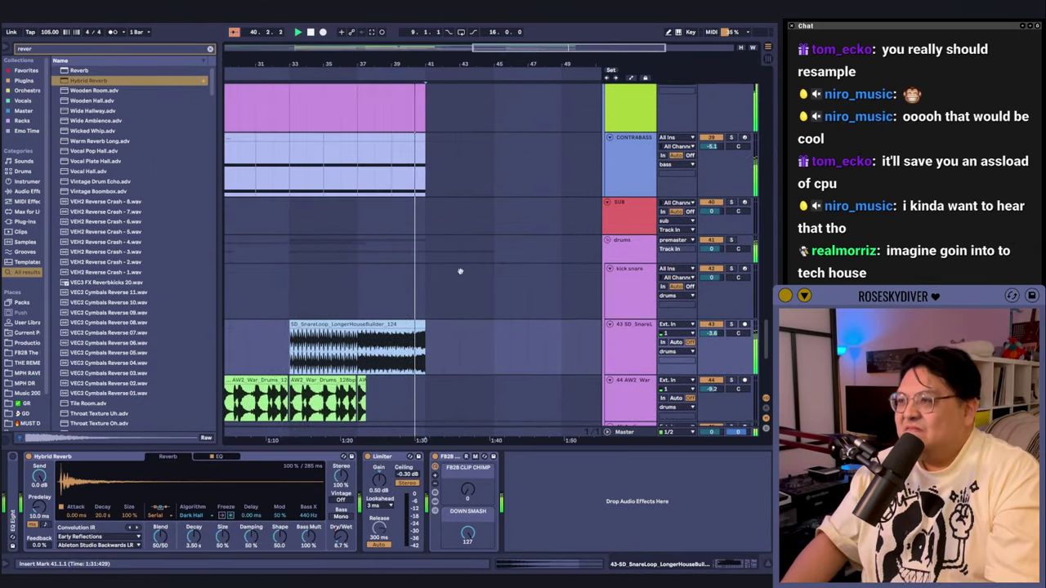
key(plus)
scroll(453, 293, down, 3)
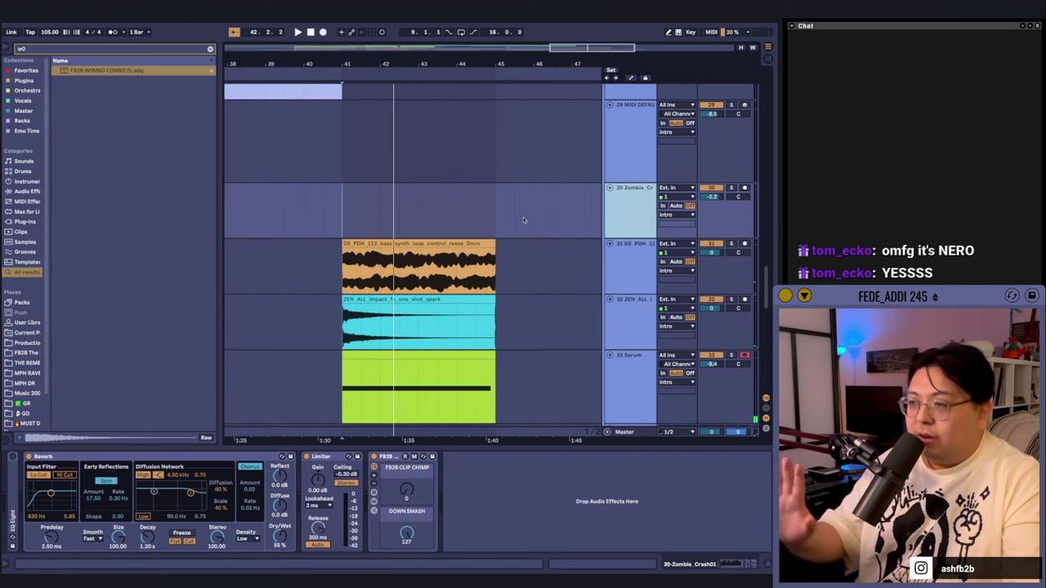
Insert MIDI track 31, draw a clip starting at bar 41, and play it
key(ctrl+shift+t)
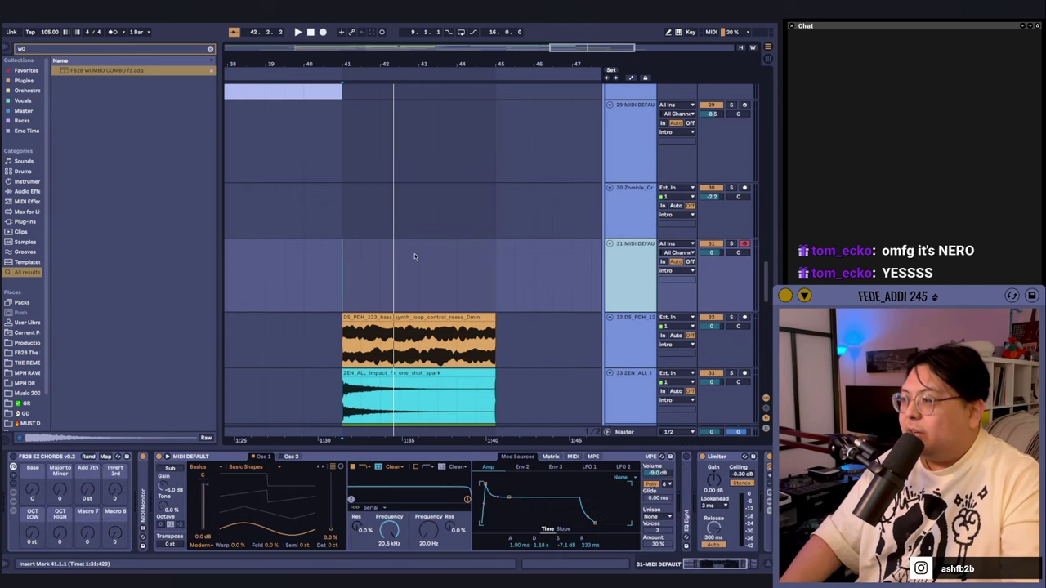
drag(350, 299, 490, 294)
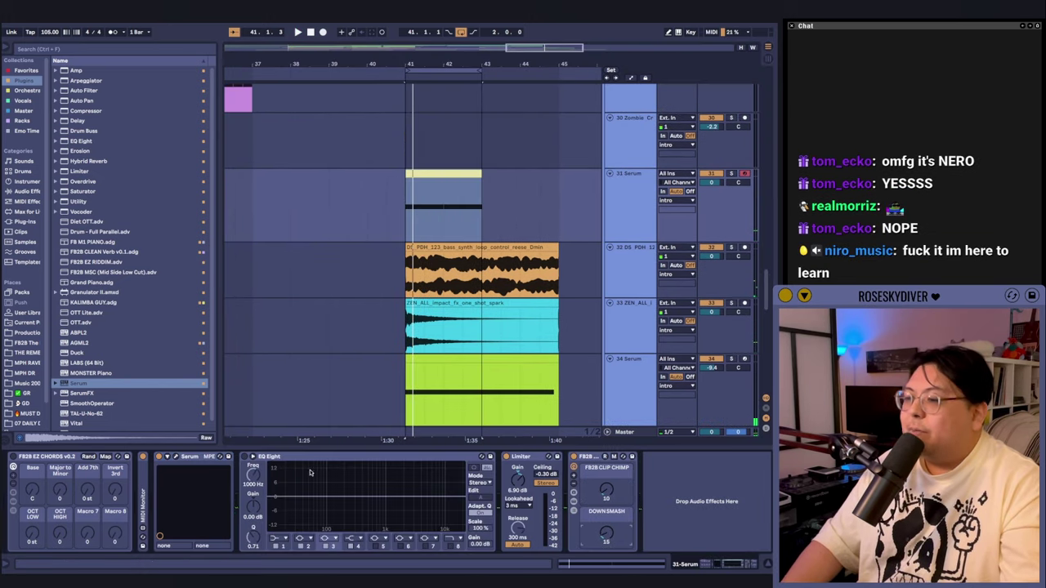
key(space)
Cut the track's low end in EQ Eight, moving the cut from about 96 Hz to 198 Hz
drag(339, 498, 326, 516)
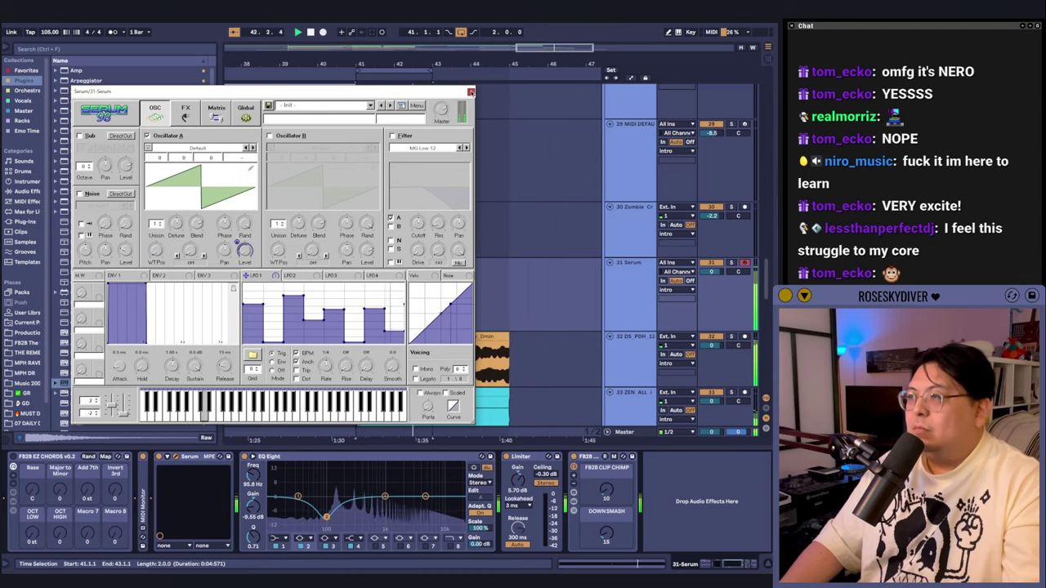
click(470, 92)
scroll(415, 292, left, 3)
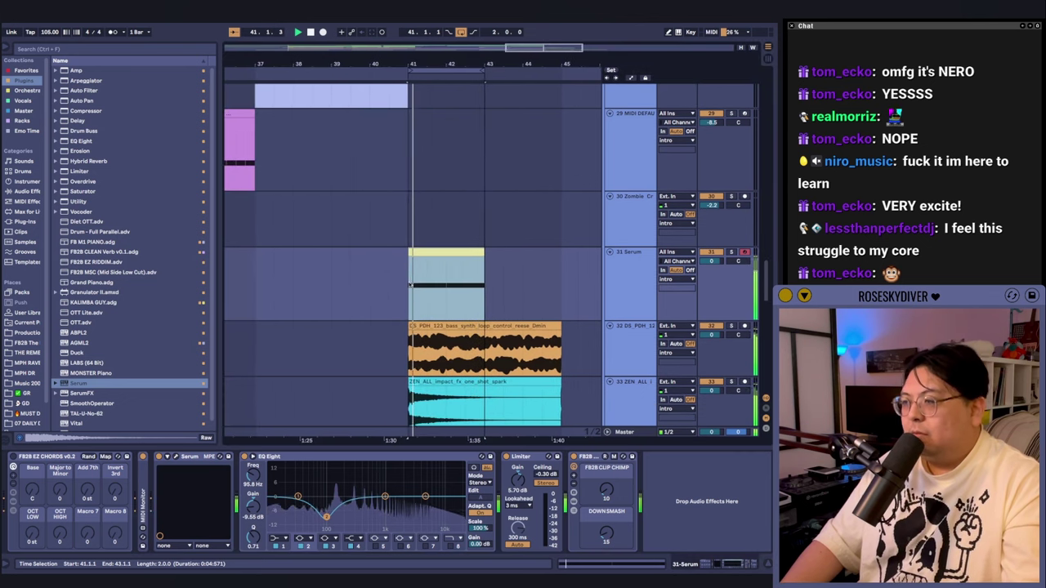
drag(318, 511, 344, 511)
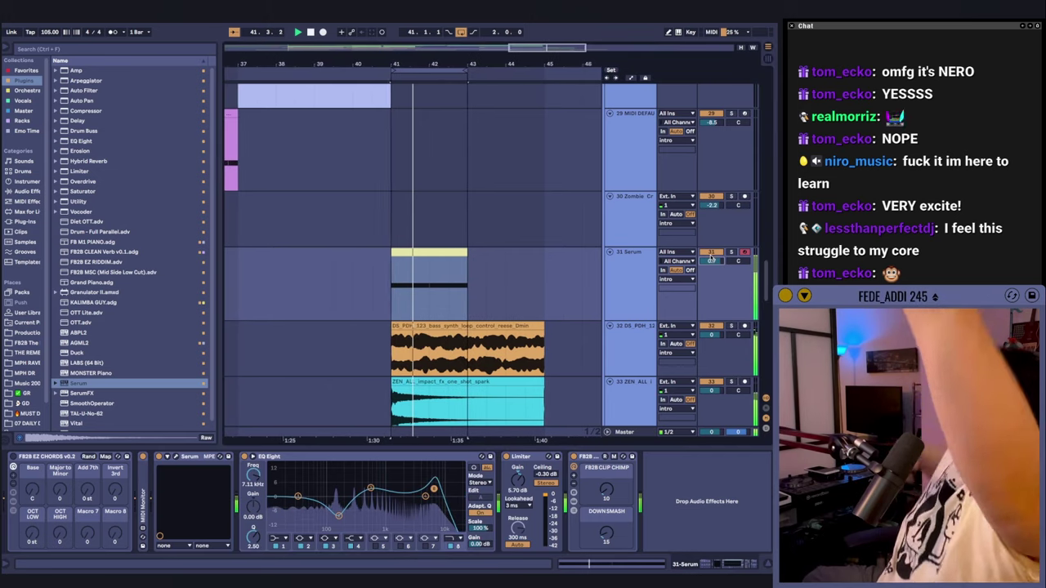
Repeat the clip at bar 45 and enable Serum's Compressor effect
key(ctrl+d)
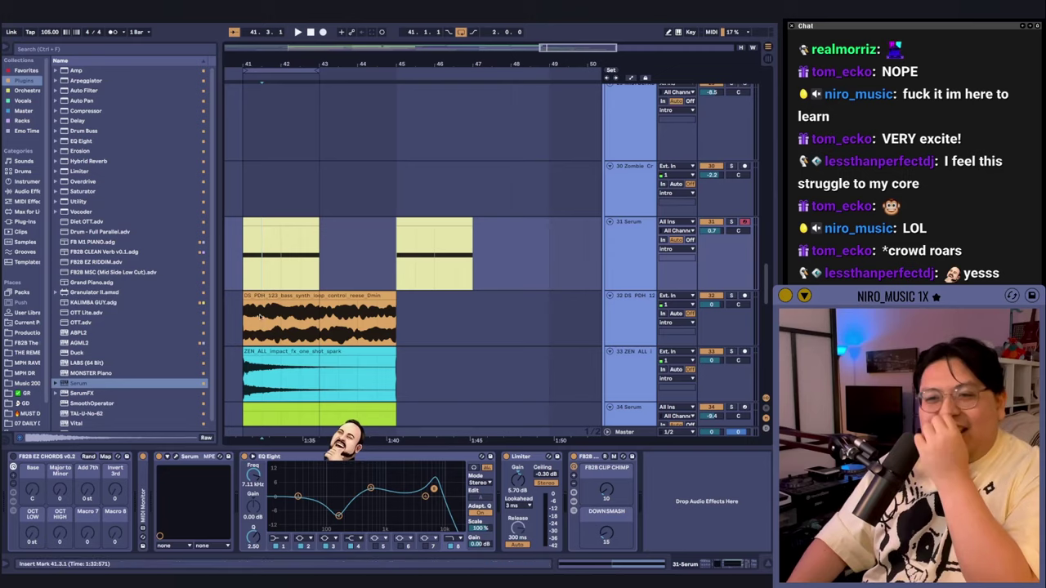
scroll(332, 326, left, 2)
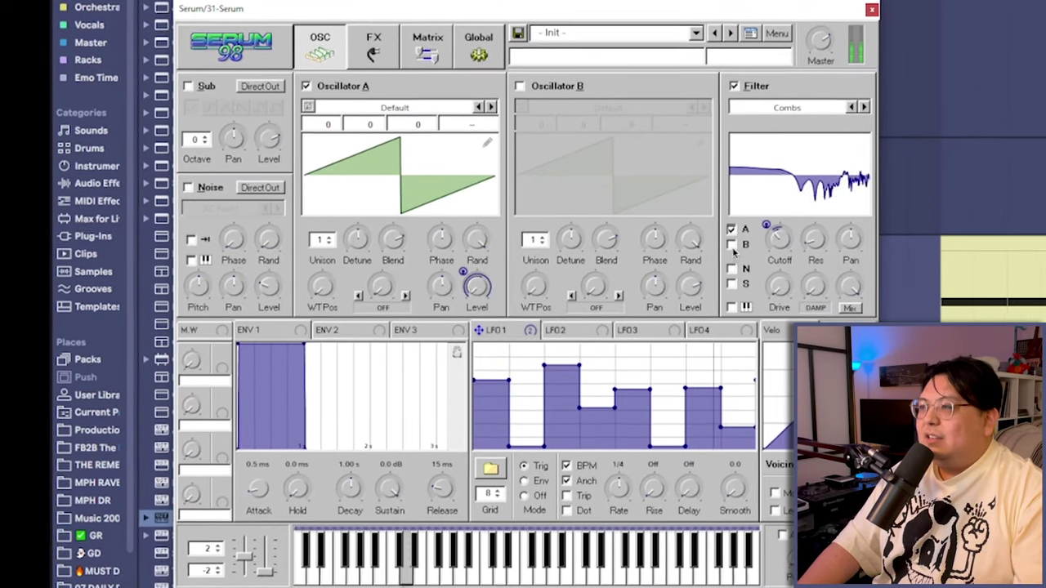
click(376, 47)
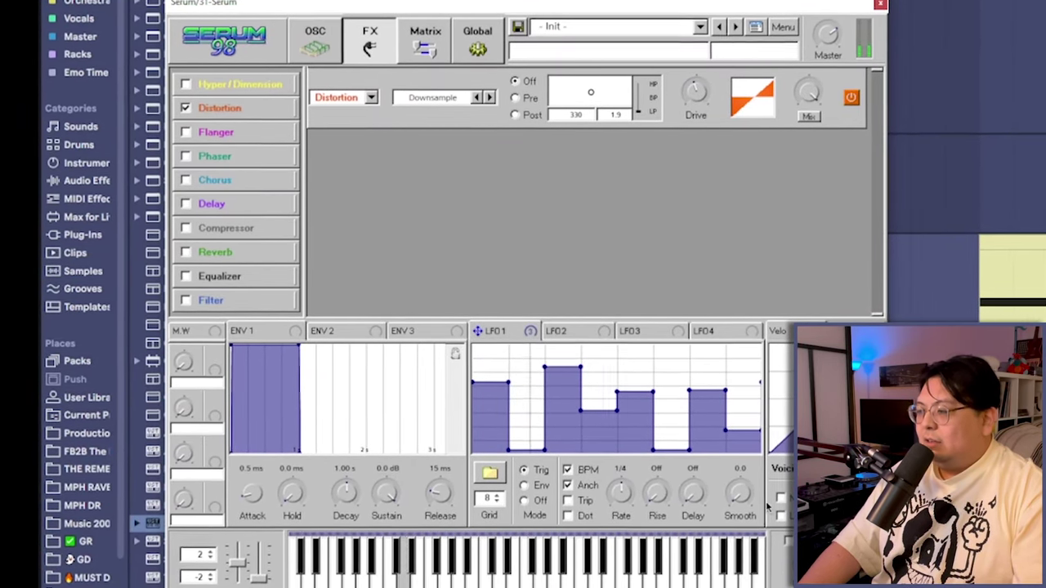
click(183, 227)
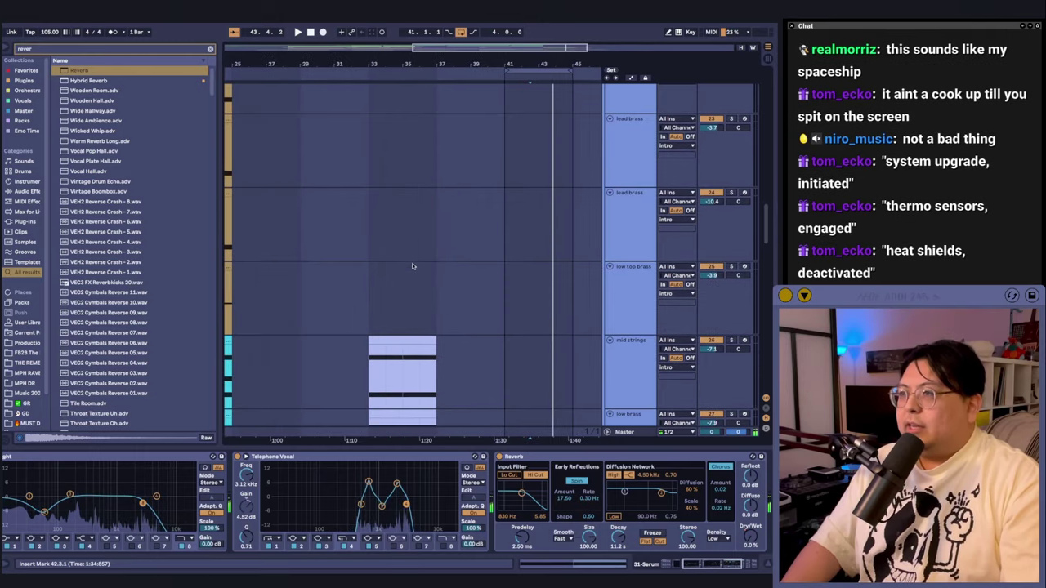
Record the mix with F9 onto the 5-Audio Resampling track, then review the new take near bar 48
scroll(413, 266, down, 10)
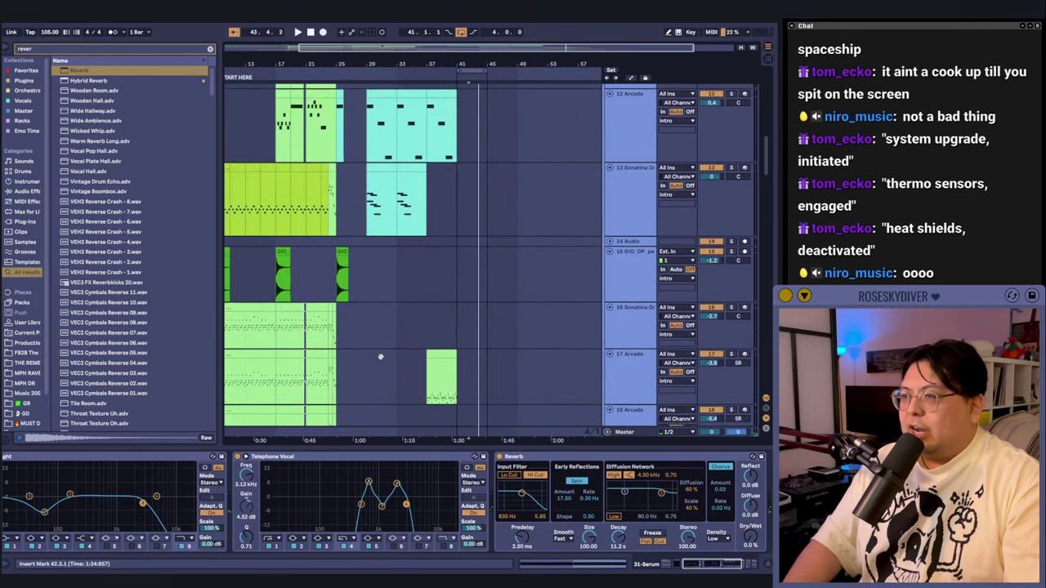
click(434, 292)
scroll(471, 320, down, 1)
scroll(444, 322, down, 3)
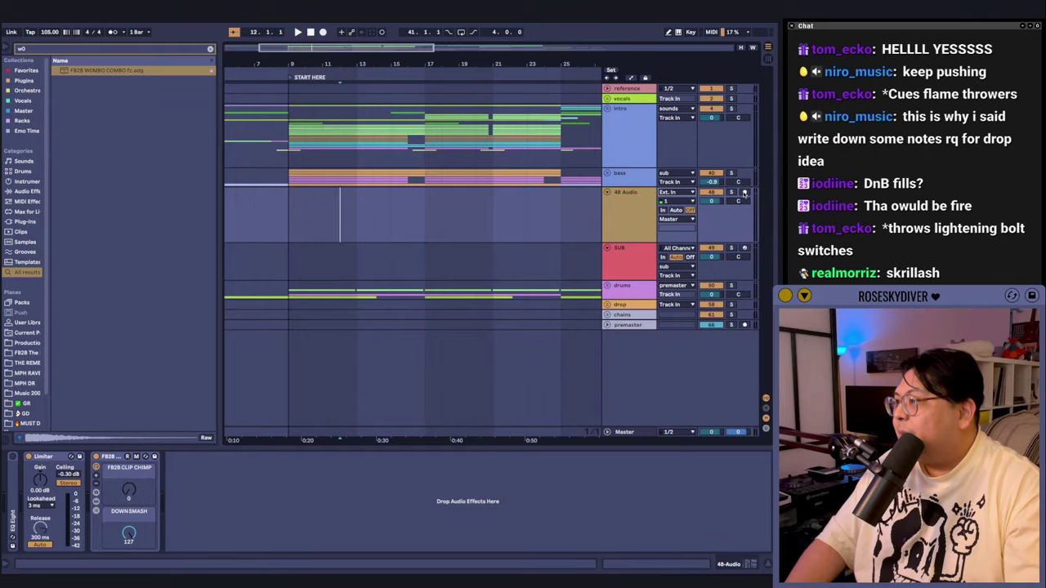
key(F9)
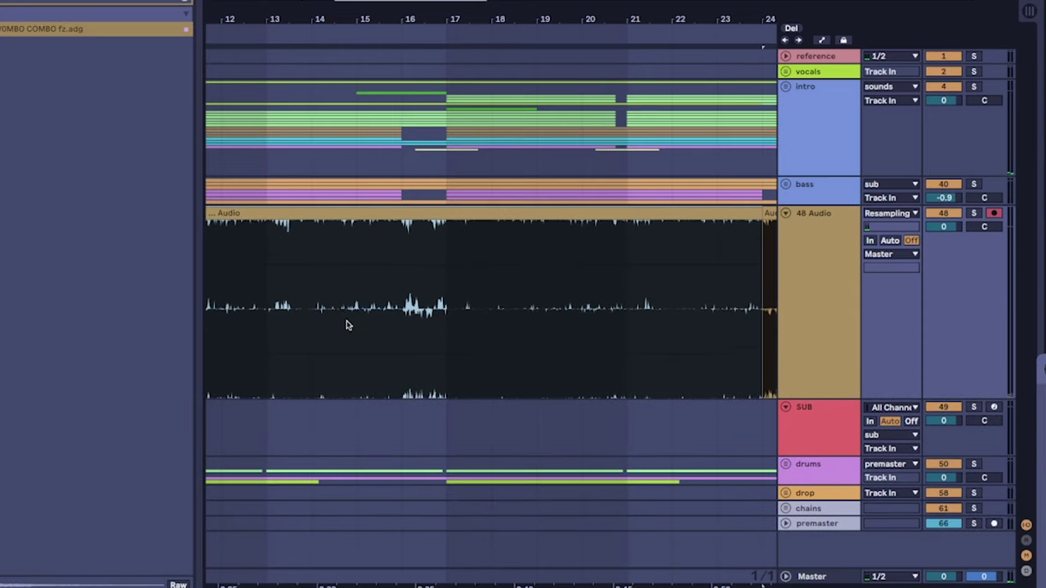
scroll(346, 325, left, 6)
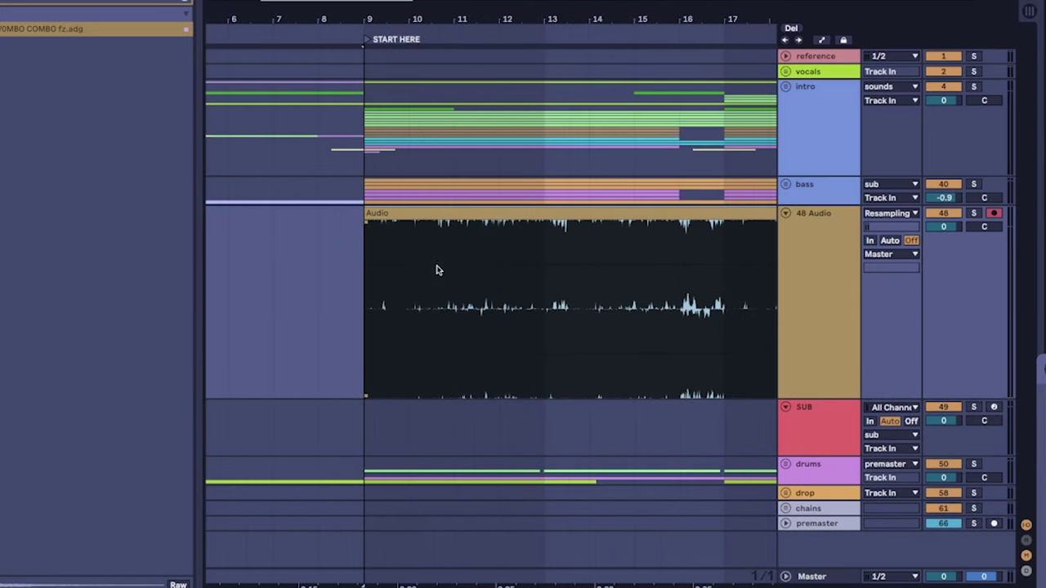
scroll(436, 269, right, 3)
scroll(416, 278, right, 4)
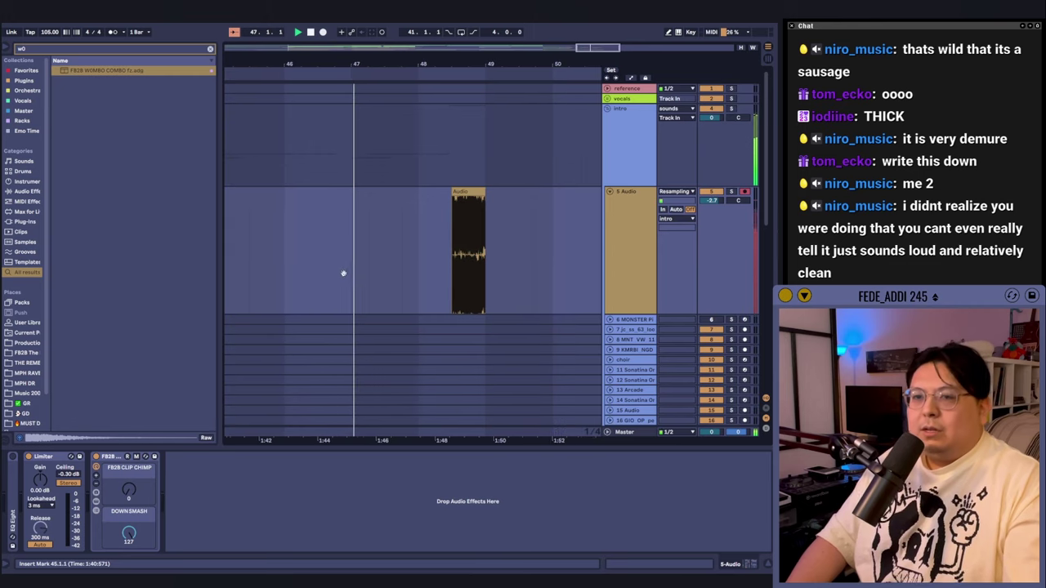
scroll(343, 273, right, 1)
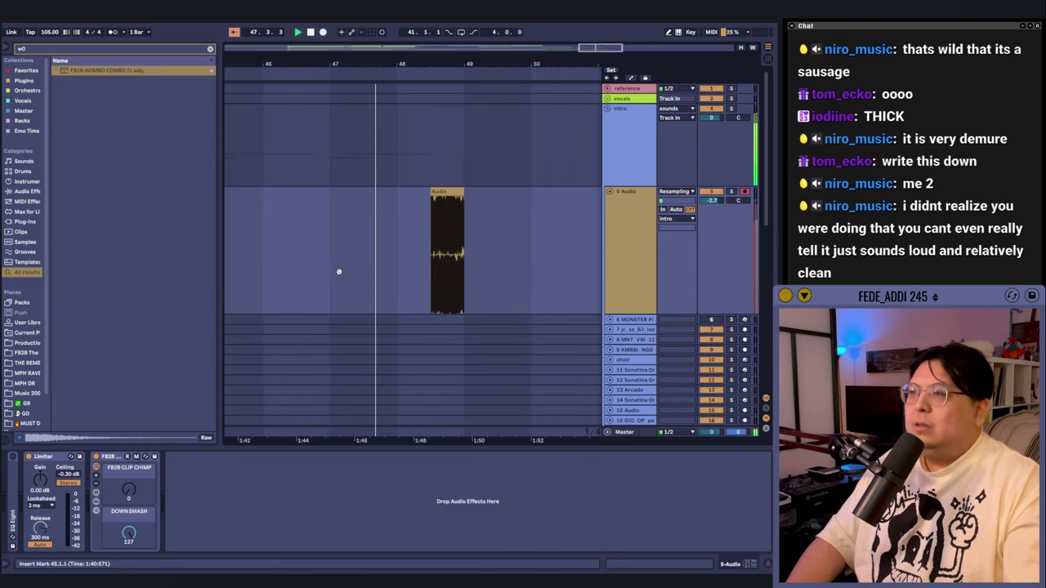
scroll(364, 265, right, 2)
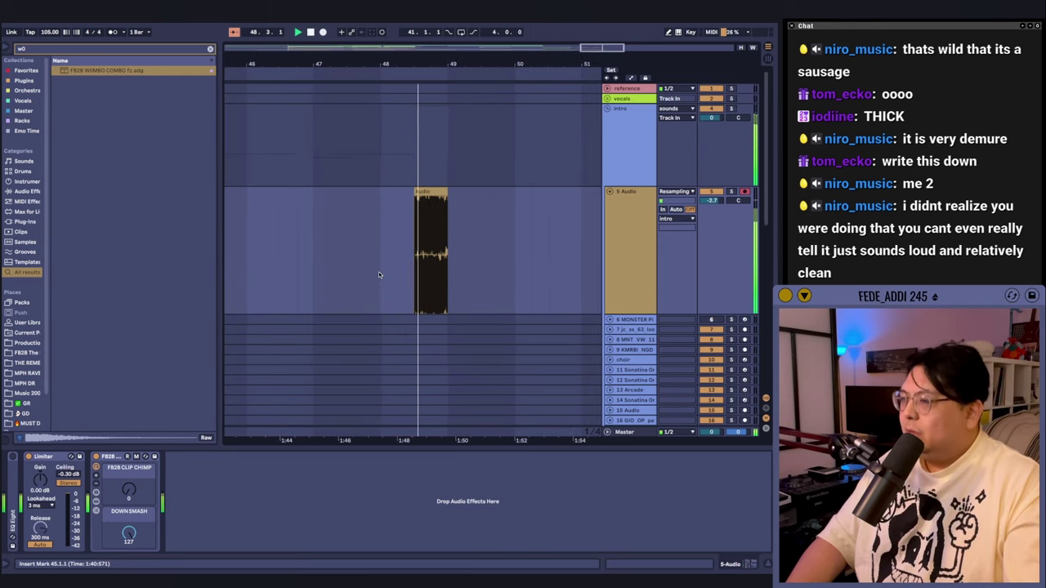
Select the range from bar 45 on 5-Audio and put the long clip on a new audio track
scroll(380, 245, left, 2)
drag(234, 158, 503, 275)
scroll(502, 276, left, 2)
click(627, 200)
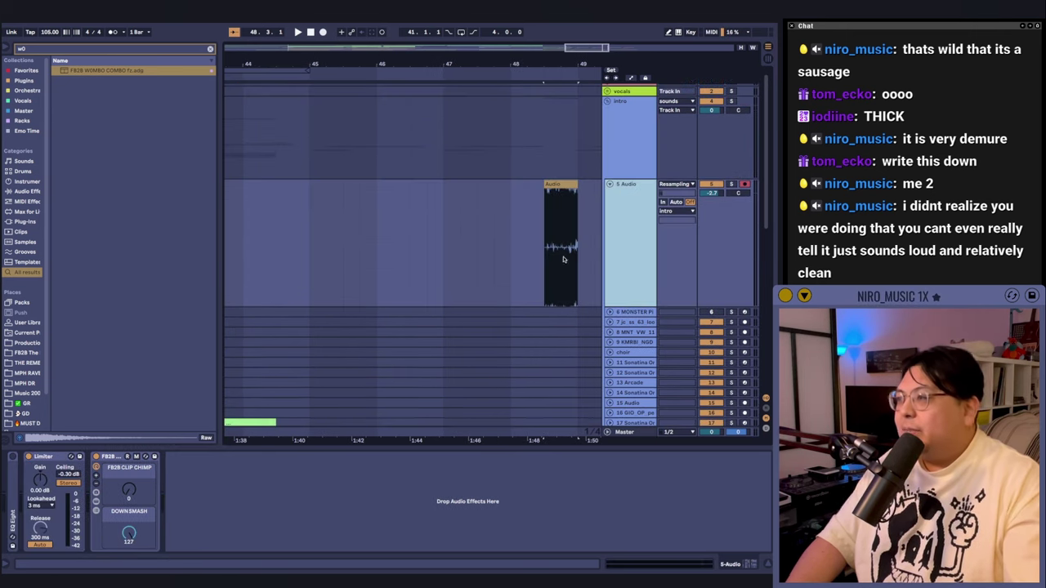
key(ctrl+z)
Load a Gate on the new track with its sidechain keyed from the kick snare track
text(e)
key(Return)
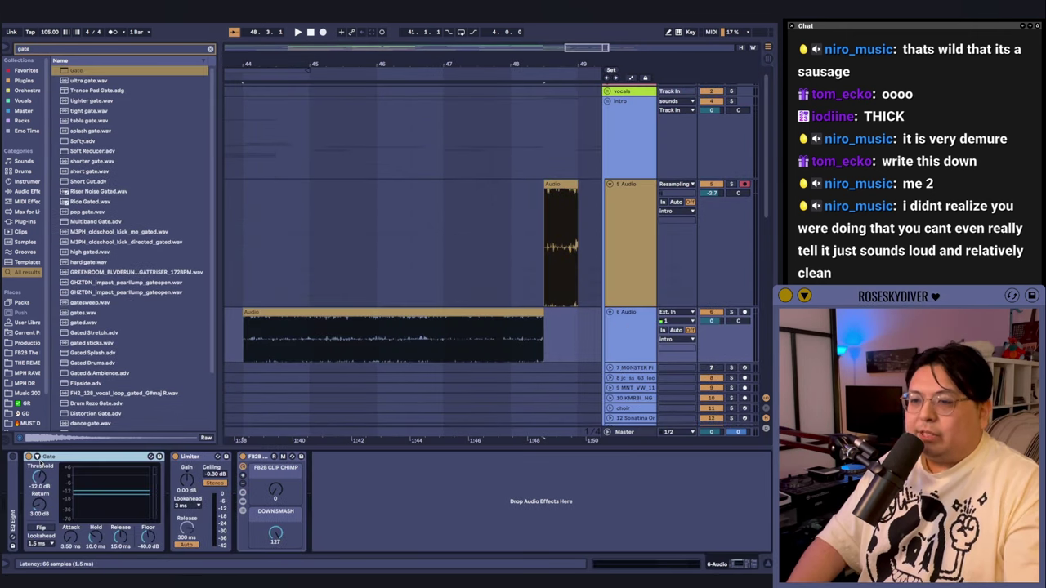
click(36, 456)
click(44, 481)
click(74, 337)
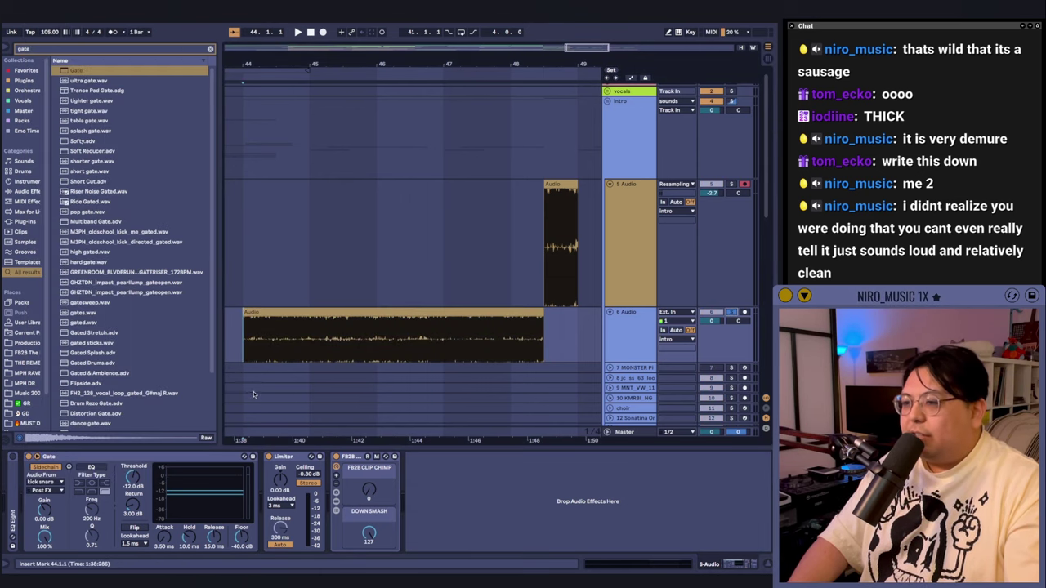
Play back the gated clip and move it to start at bar 45
key(minus)
key(space)
drag(415, 326, 444, 326)
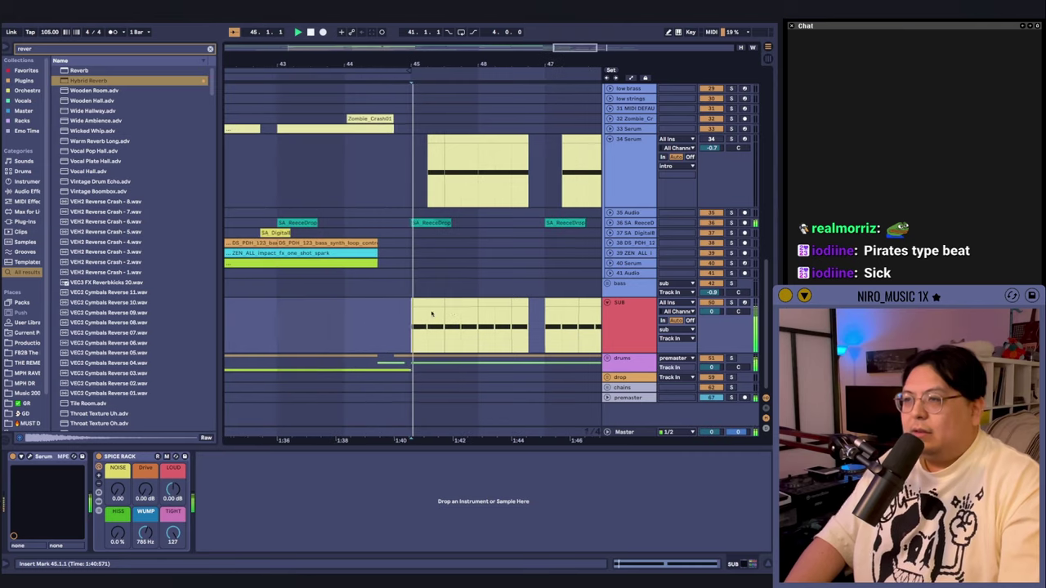
Push Wavetable track 17's mixer volume field from -4.6 dB up to -0.8 dB
scroll(377, 339, down, 10)
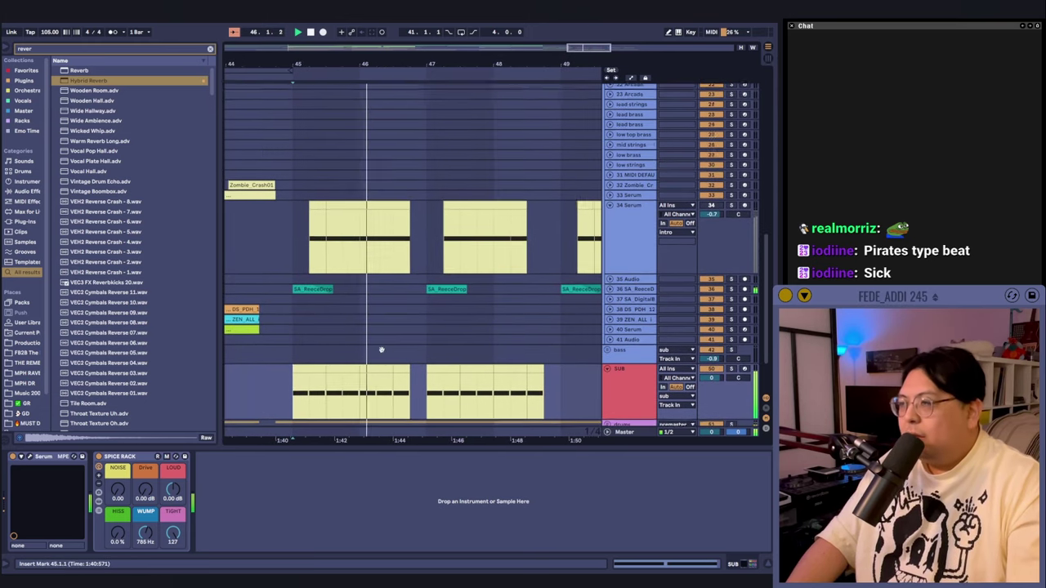
scroll(382, 360, up, 10)
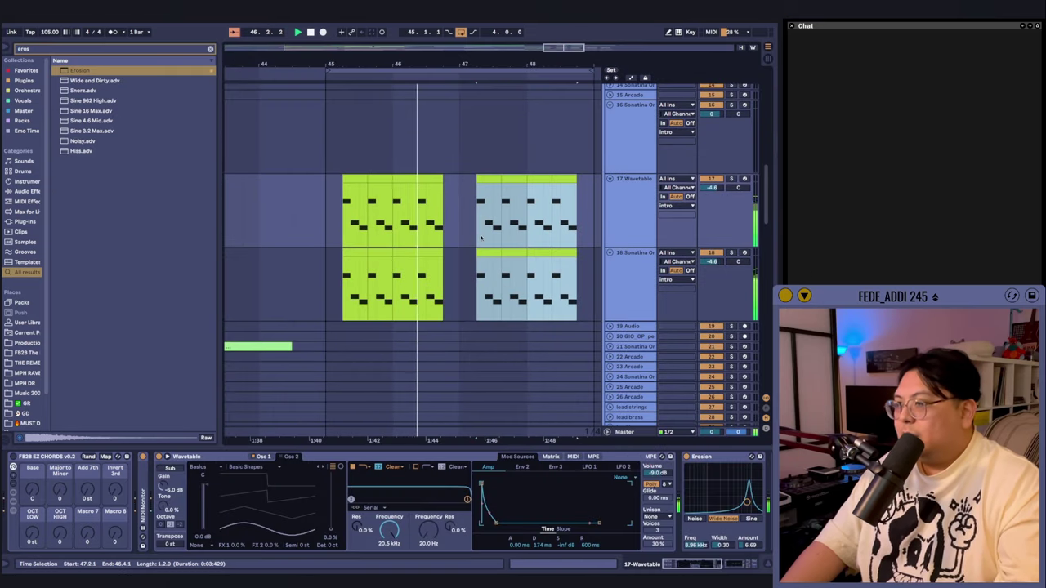
scroll(481, 237, up, 1)
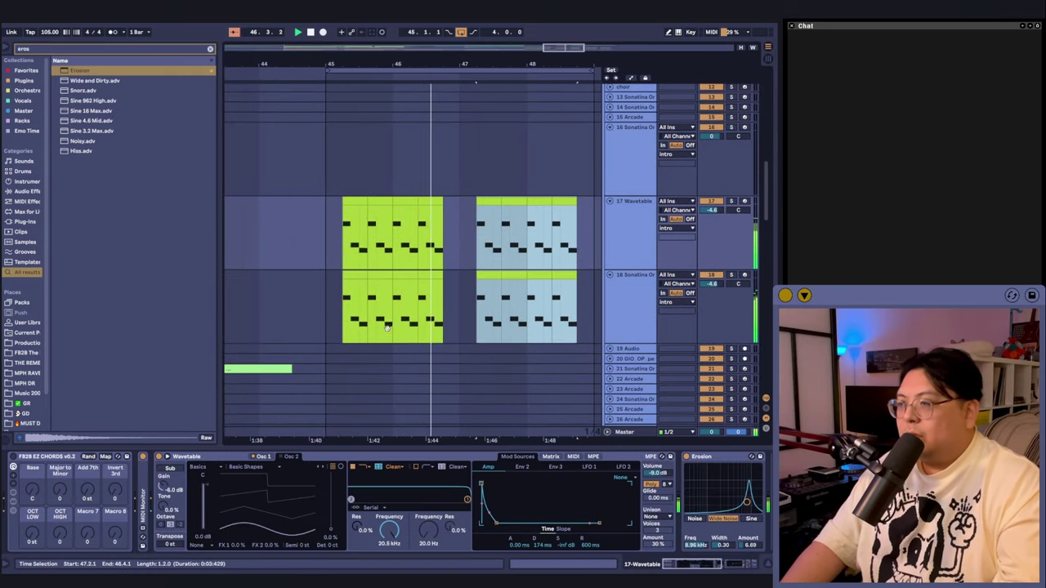
scroll(347, 329, up, 1)
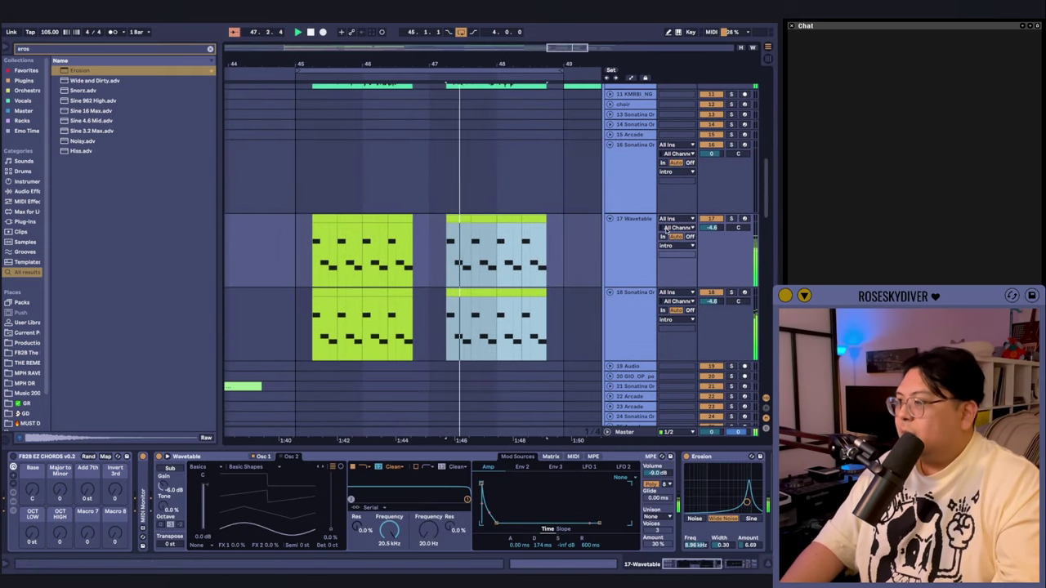
drag(714, 227, 714, 204)
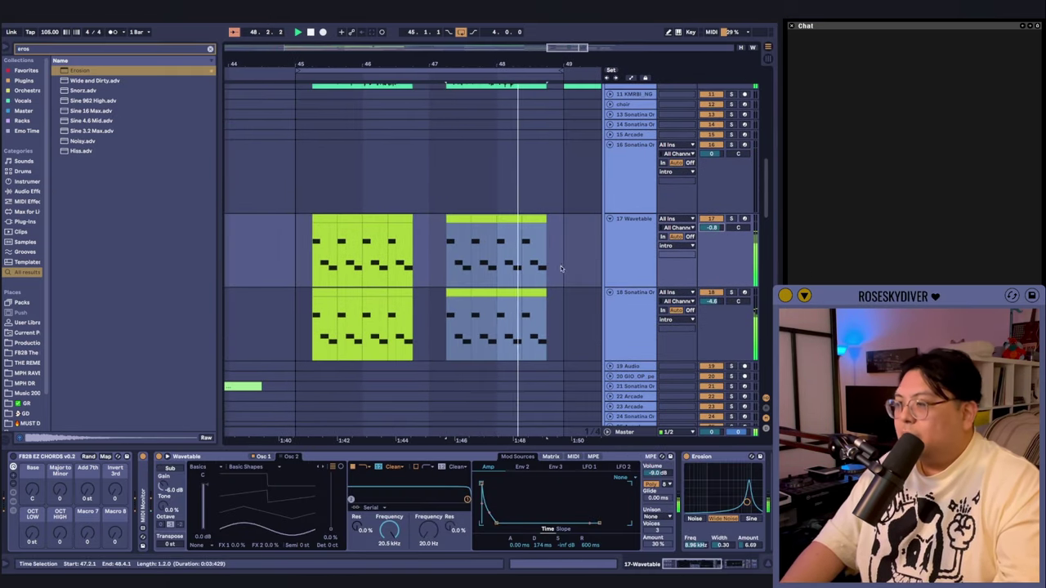
scroll(560, 271, down, 3)
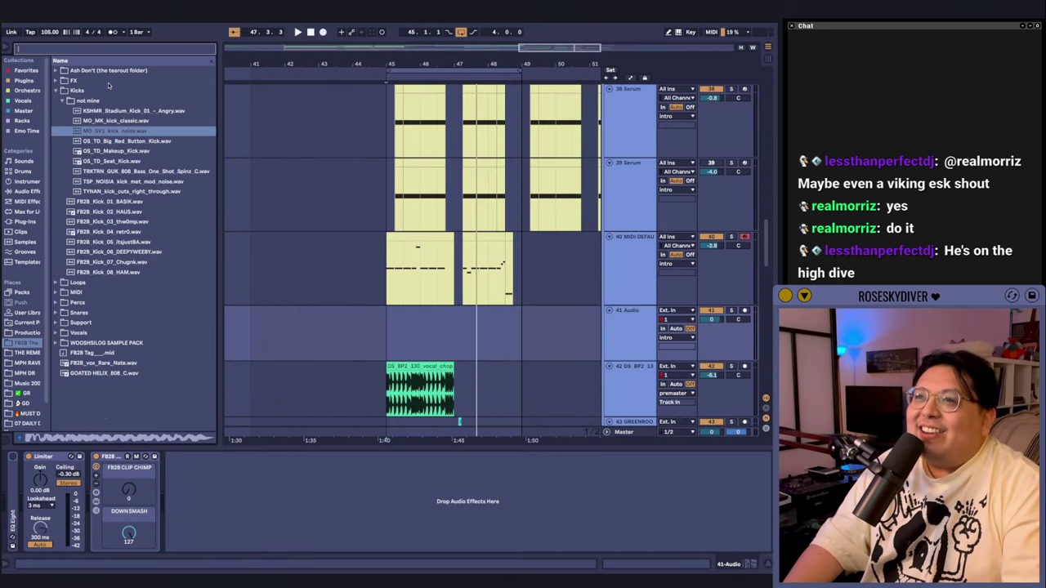
Browse the tearout gun samples, mark a range on gun track 43, and show its effects
click(55, 70)
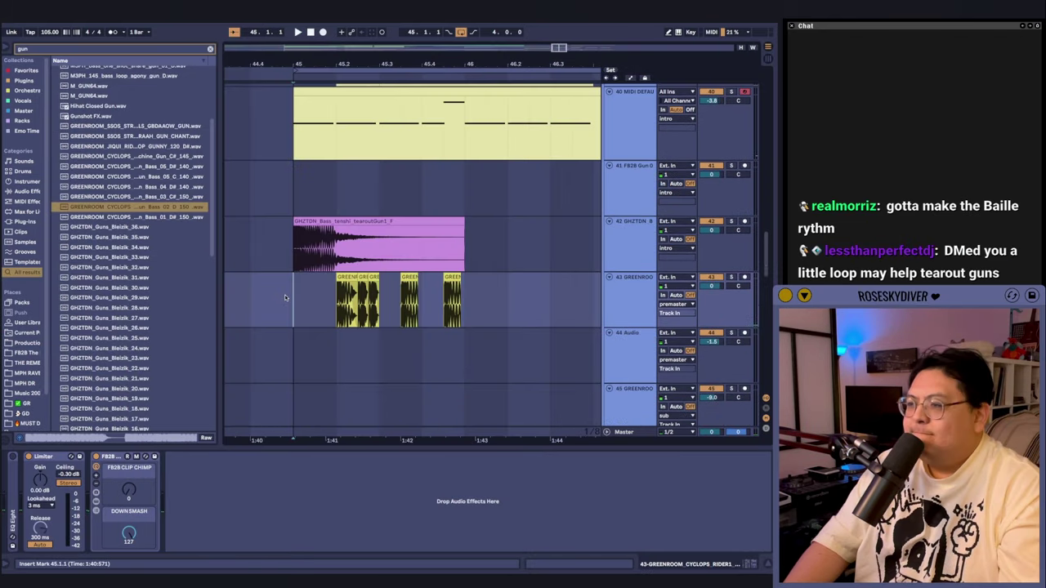
scroll(413, 299, up, 3)
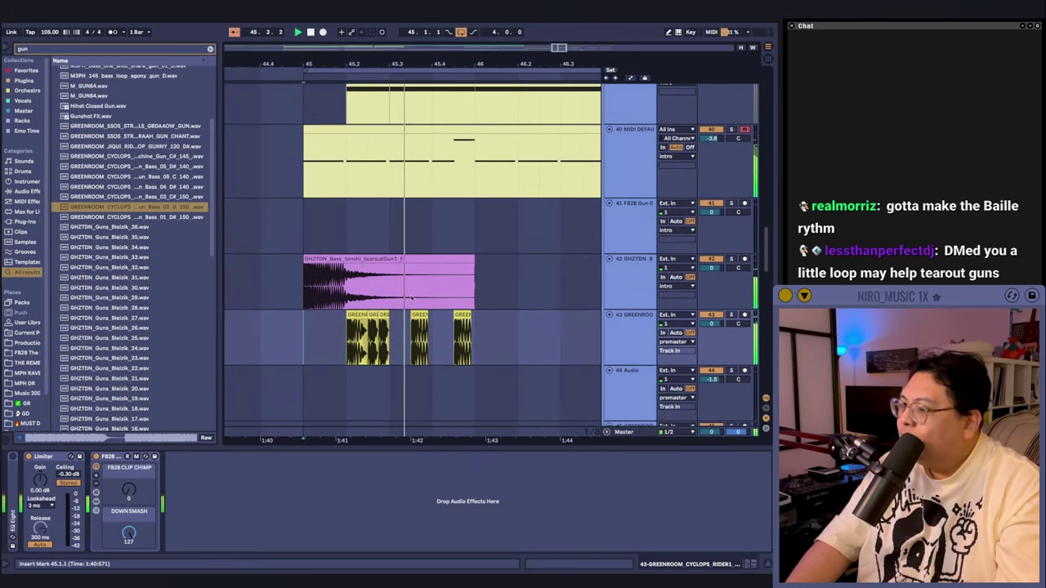
scroll(412, 299, down, 1)
scroll(417, 285, right, 2)
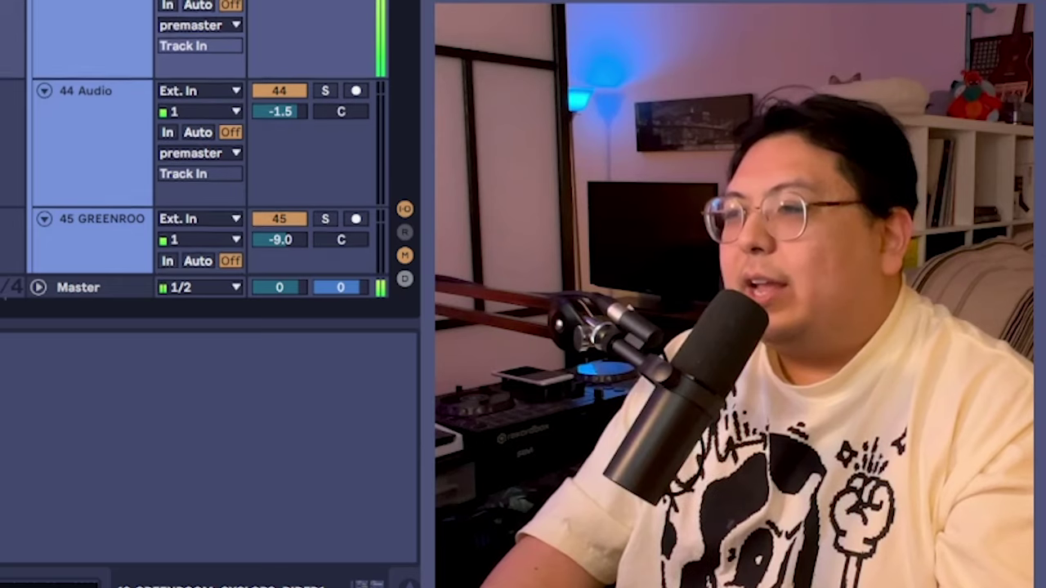
scroll(437, 323, down, 1)
scroll(438, 323, up, 2)
scroll(204, 164, down, 2)
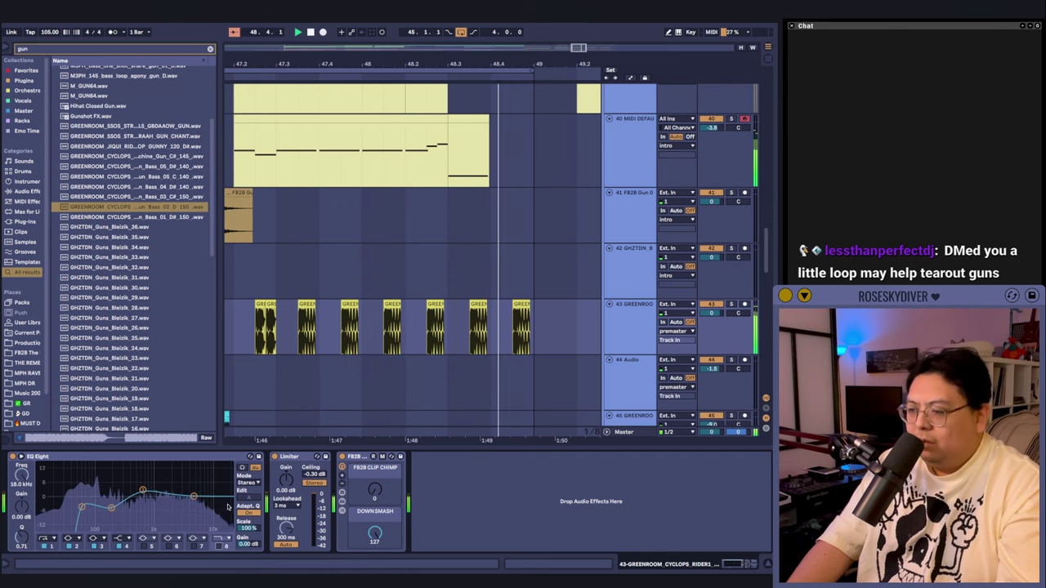
drag(488, 331, 554, 335)
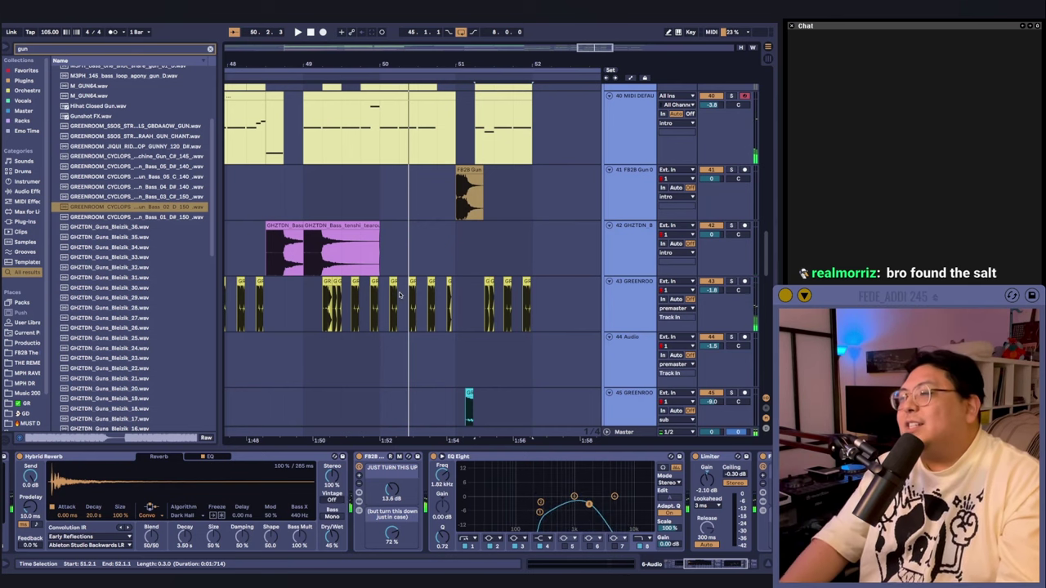
click(623, 306)
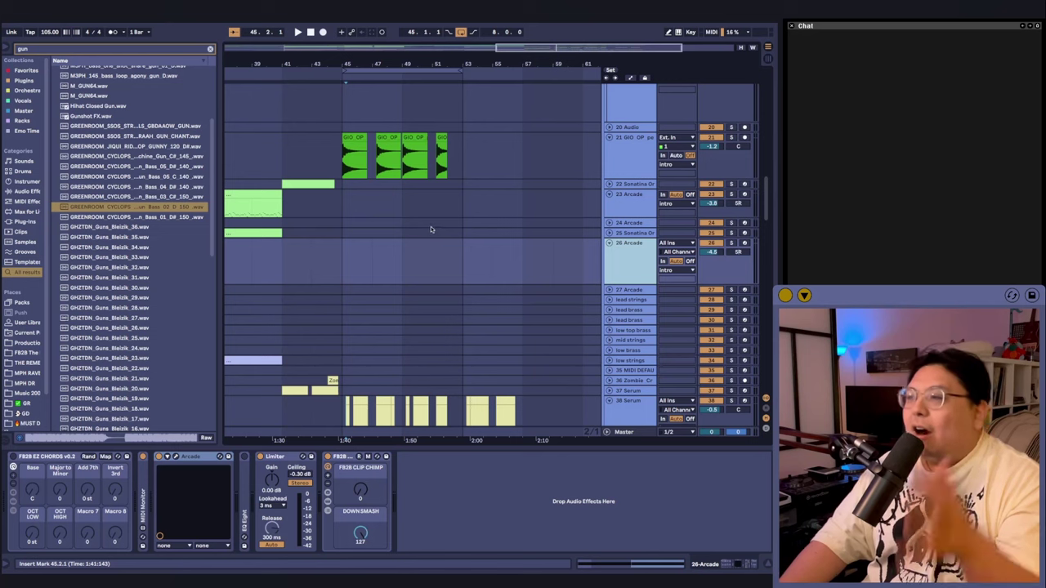
Add new MIDI track 27 with an Arcade instrument and write its melody clip from bar 45
key(ctrl+shift+t)
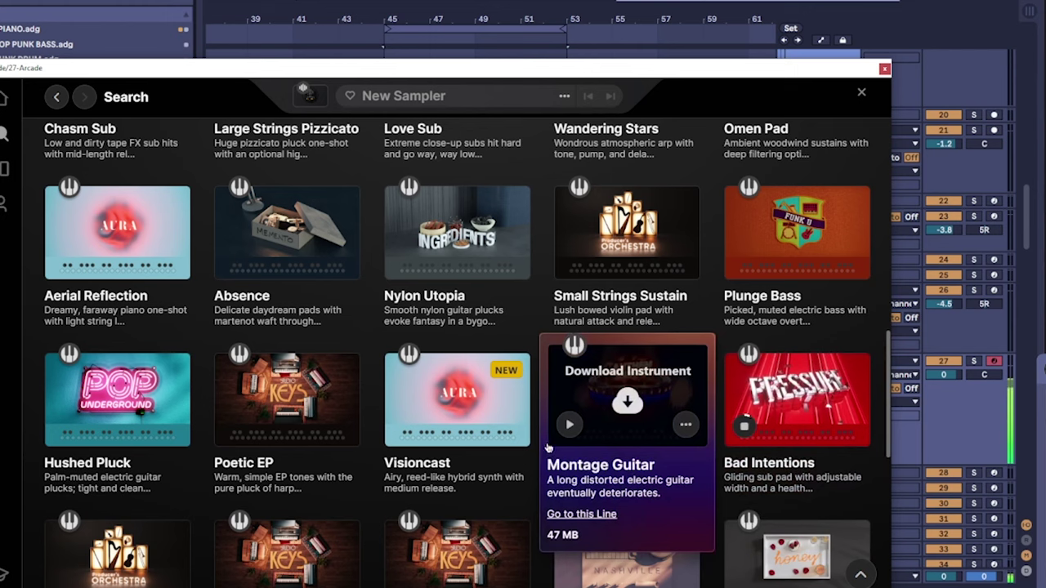
click(575, 425)
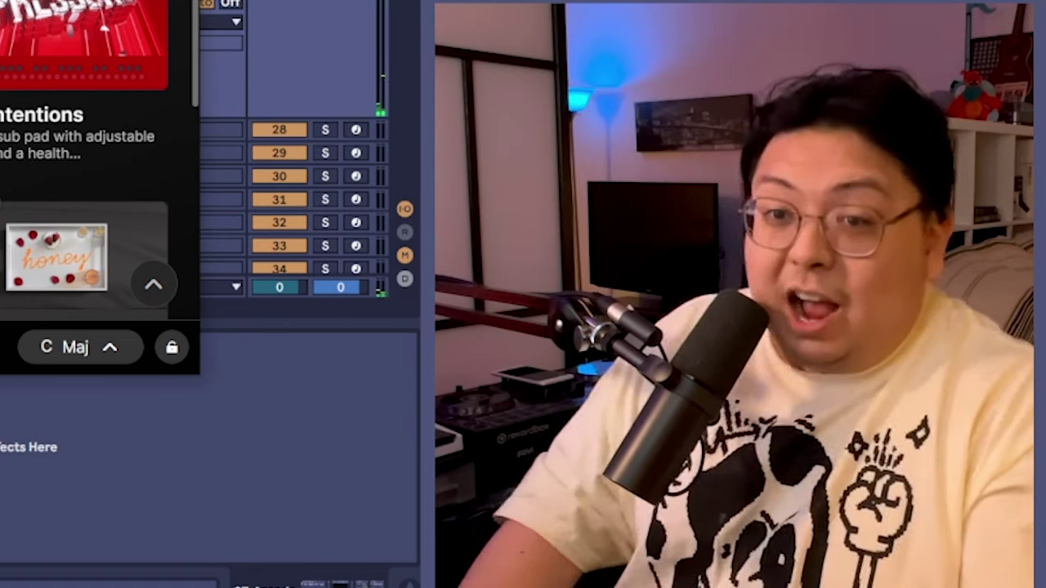
scroll(82, 205, down, 2)
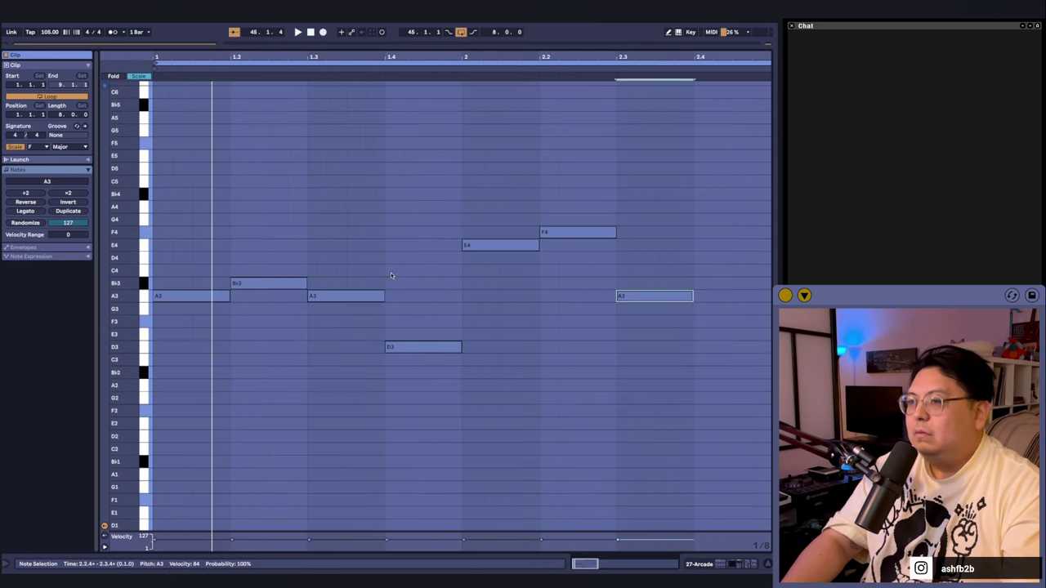
key(Tab)
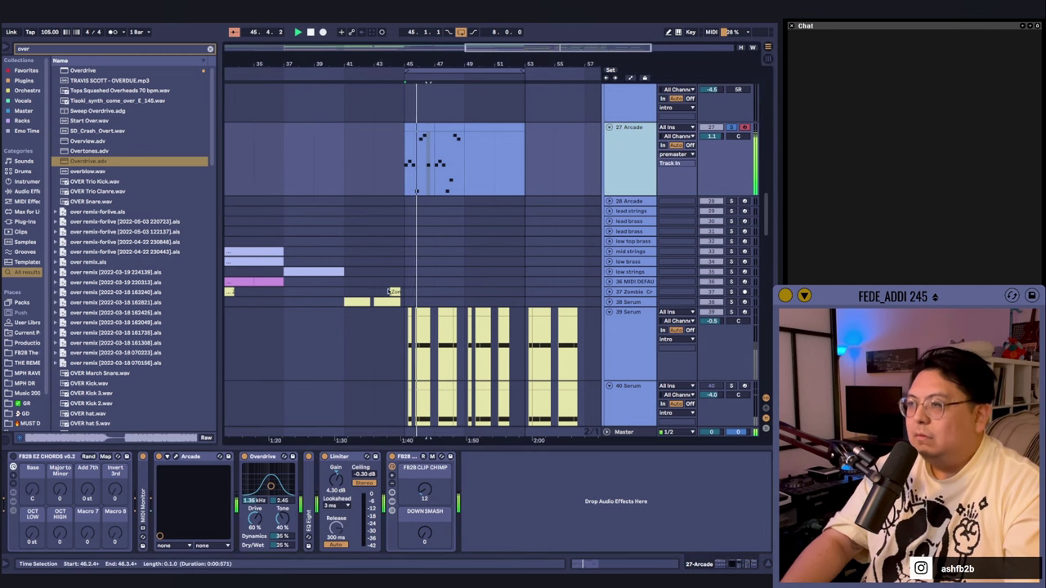
Play the arrangement to hear the new Arcade melody, then stop playback
scroll(432, 236, up, 2)
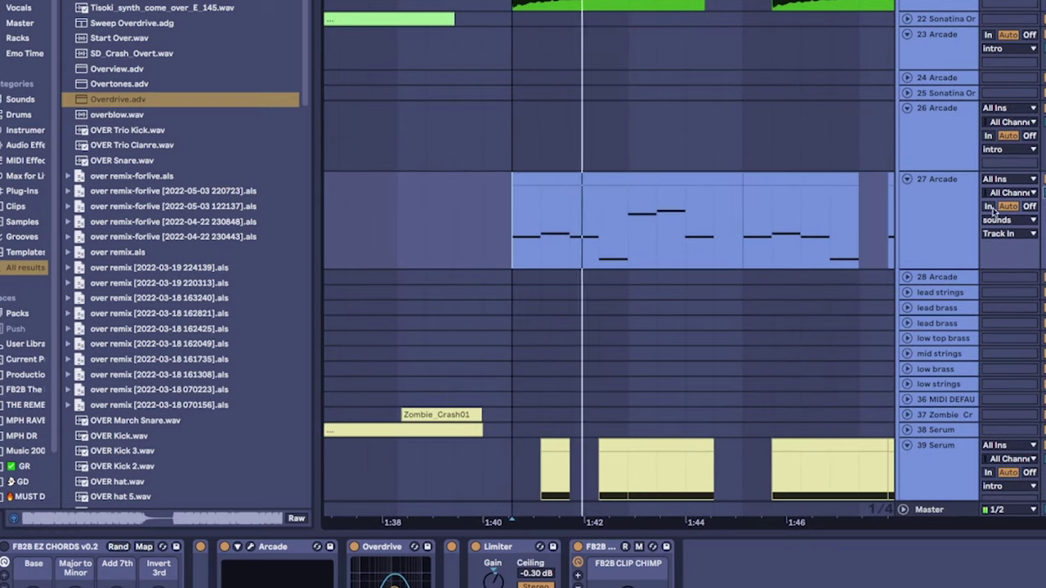
scroll(951, 219, down, 1)
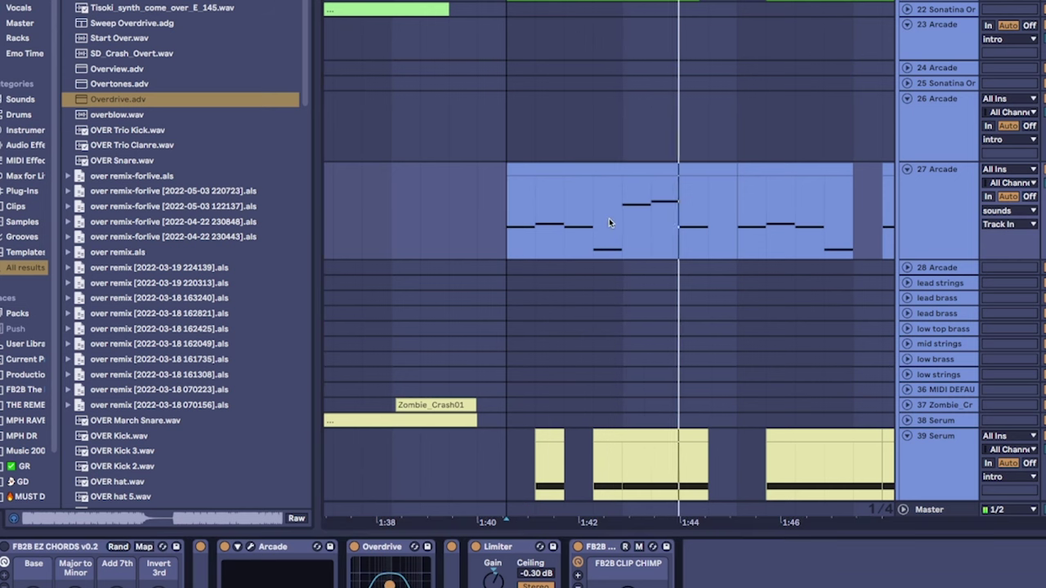
scroll(629, 237, down, 1)
scroll(662, 259, down, 3)
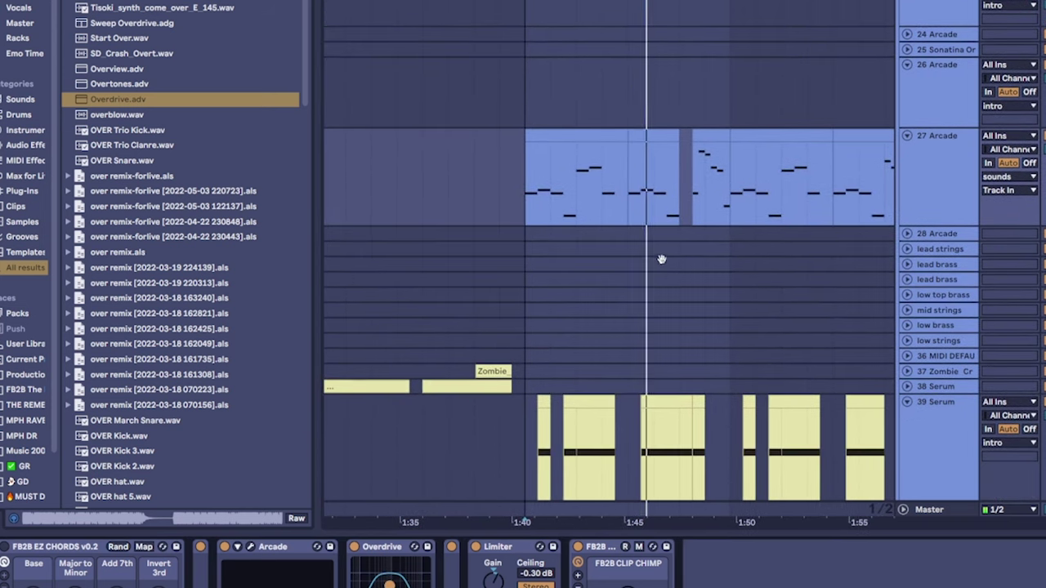
scroll(662, 259, up, 3)
scroll(661, 259, up, 2)
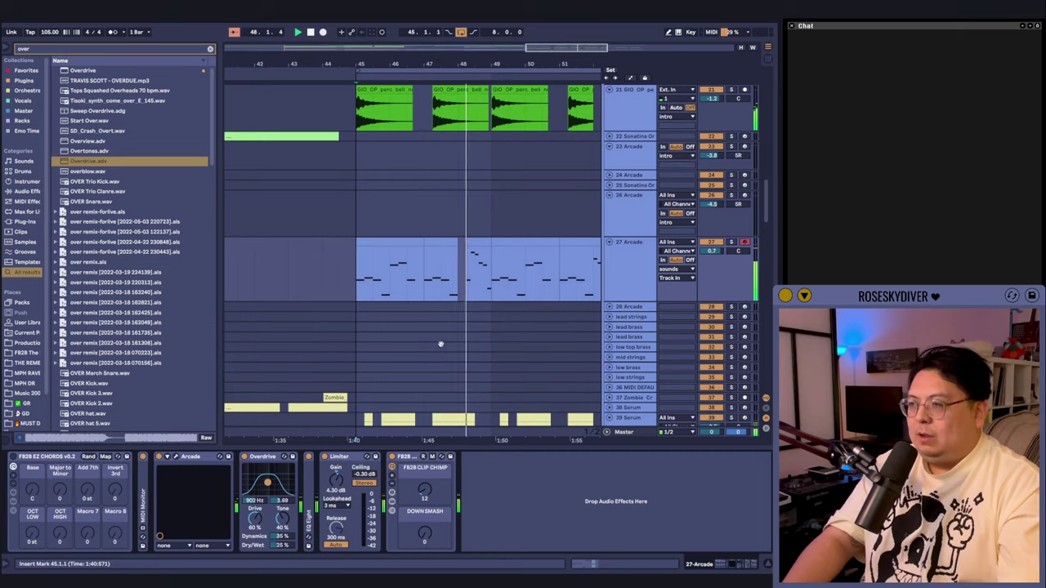
scroll(447, 330, up, 1)
key(space)
scroll(491, 245, down, 4)
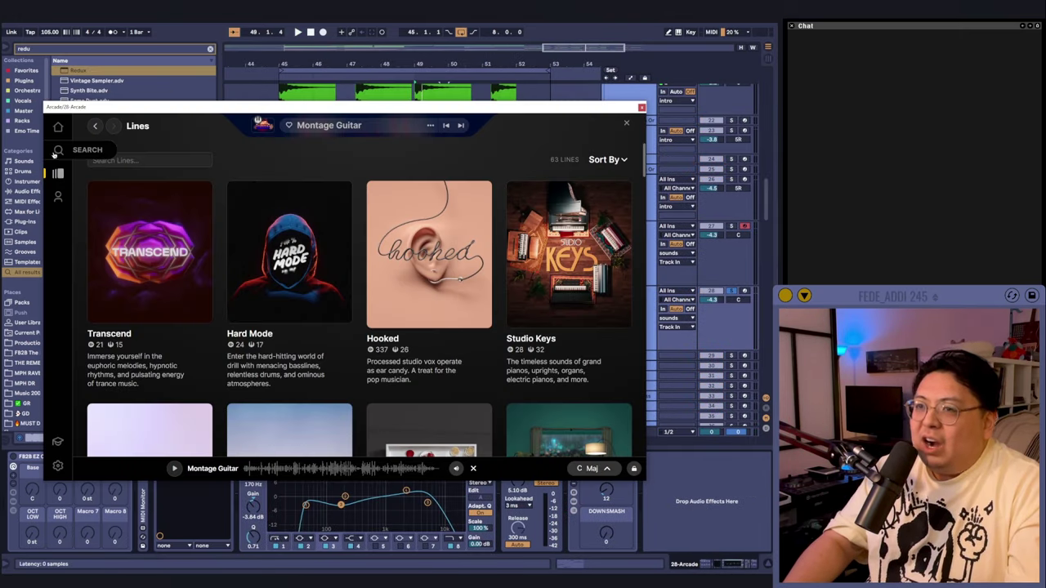
Load an instrument from Your Stuff > Instruments in Arcade and open its Tweak layer mixer
click(58, 196)
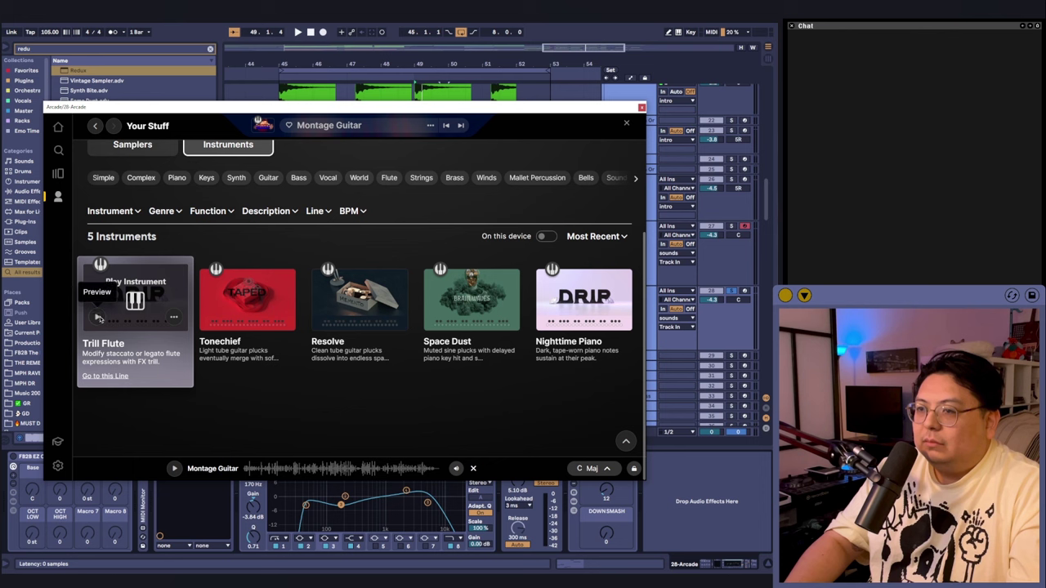
click(134, 300)
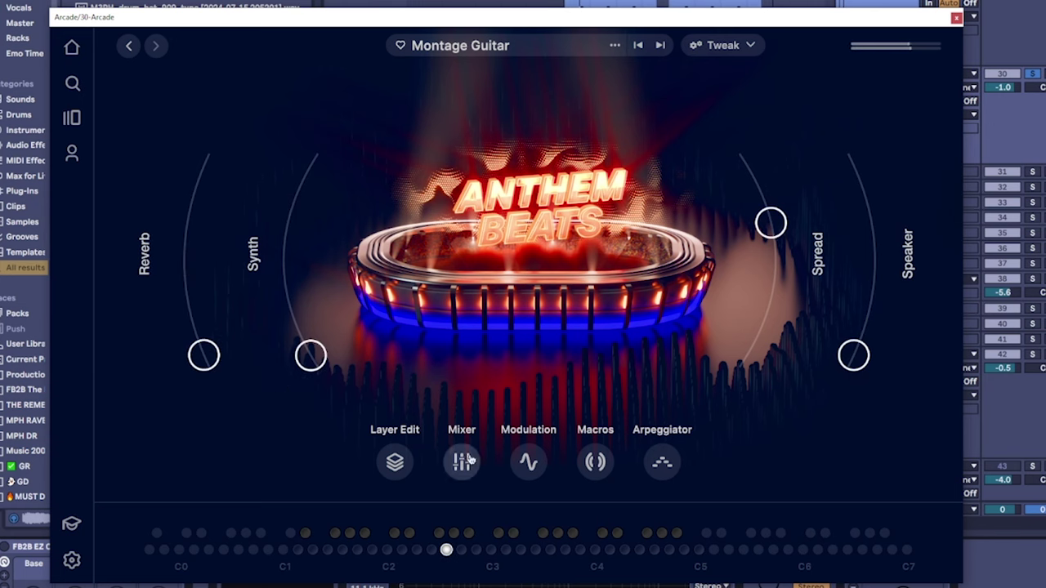
click(528, 463)
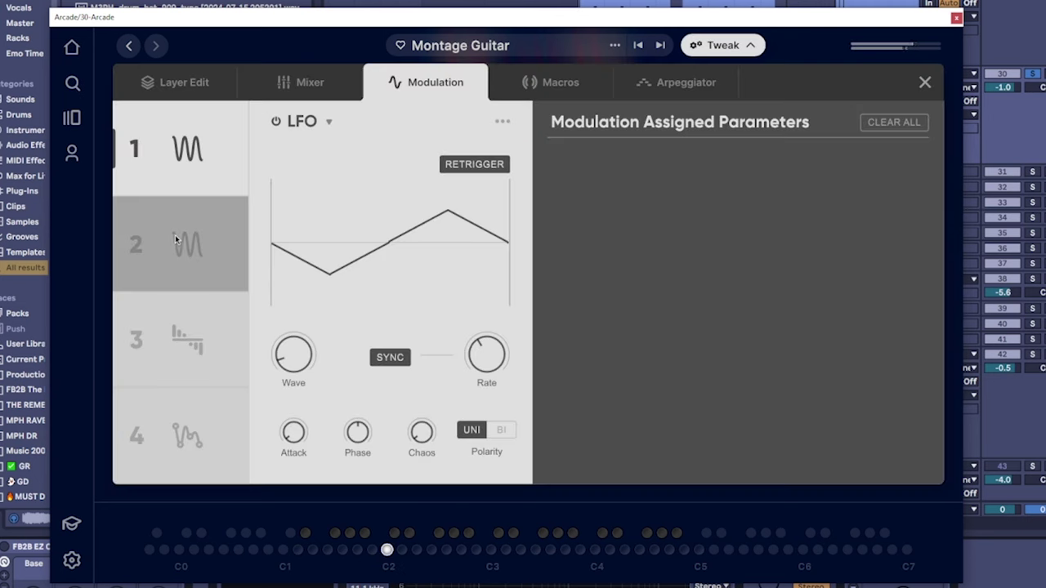
click(303, 82)
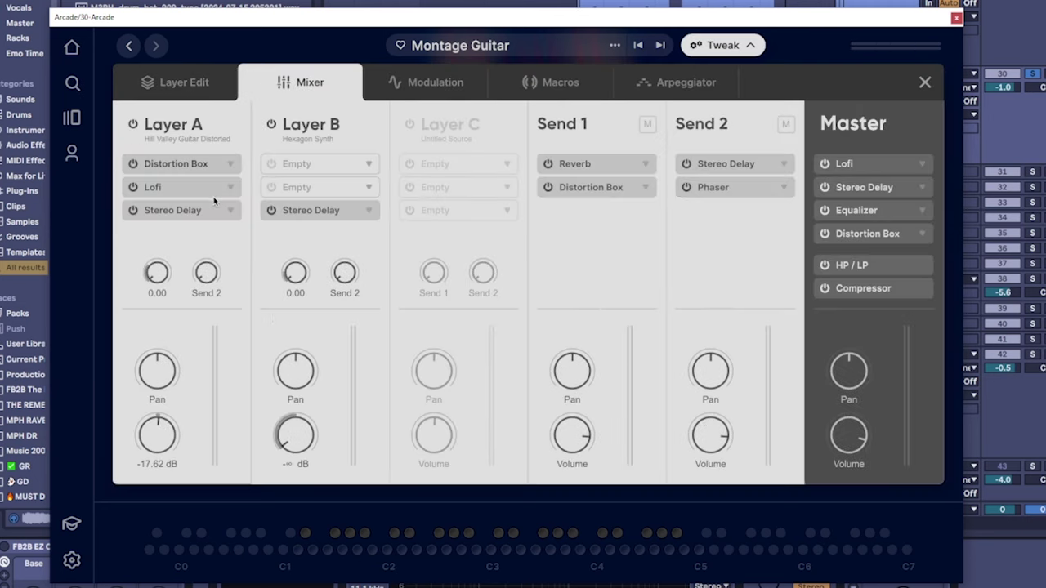
Inspect Layer A's Distortion Box, then close the Tweak panel and the Arcade plugin window
click(183, 165)
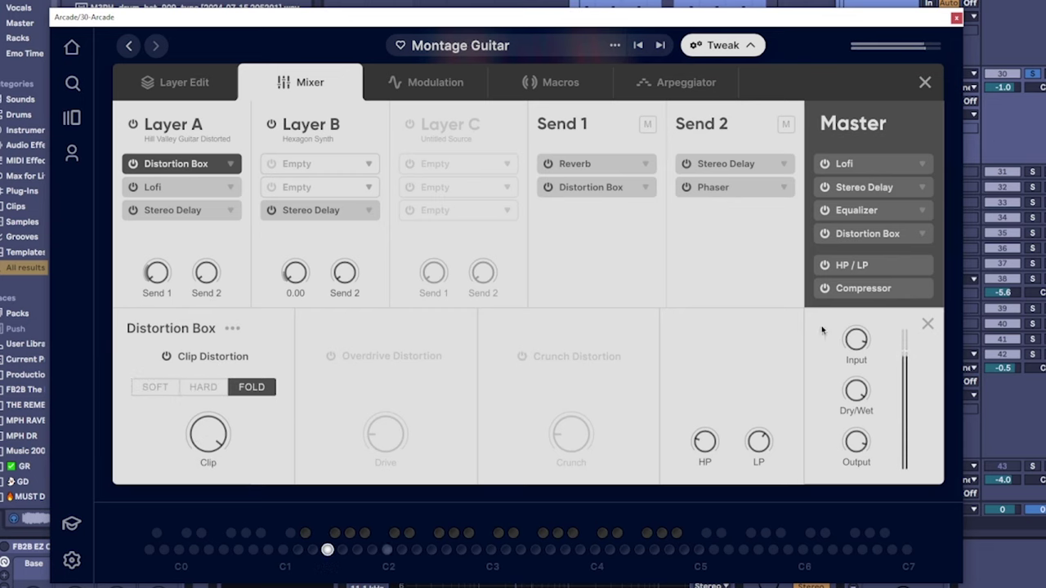
click(926, 83)
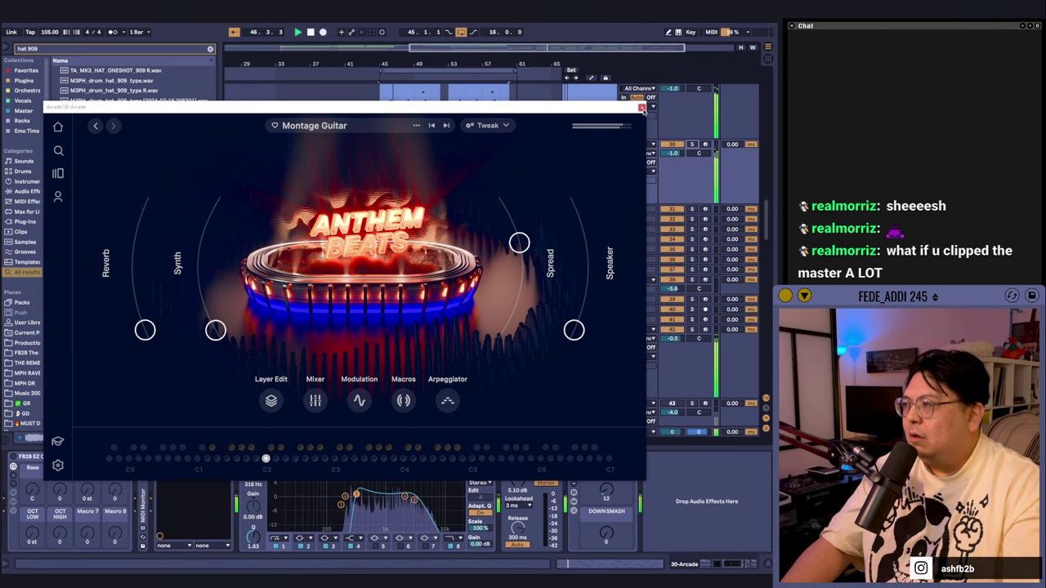
click(641, 109)
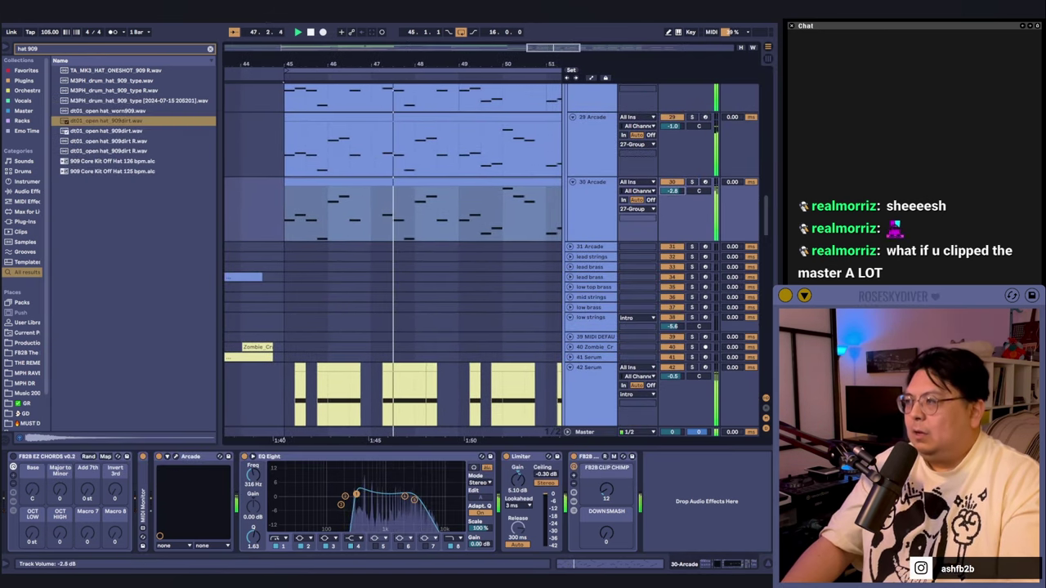
Raise Arcade track 30's volume to -3.7 dB and lower the EQ Eight low band frequency
scroll(430, 251, up, 1)
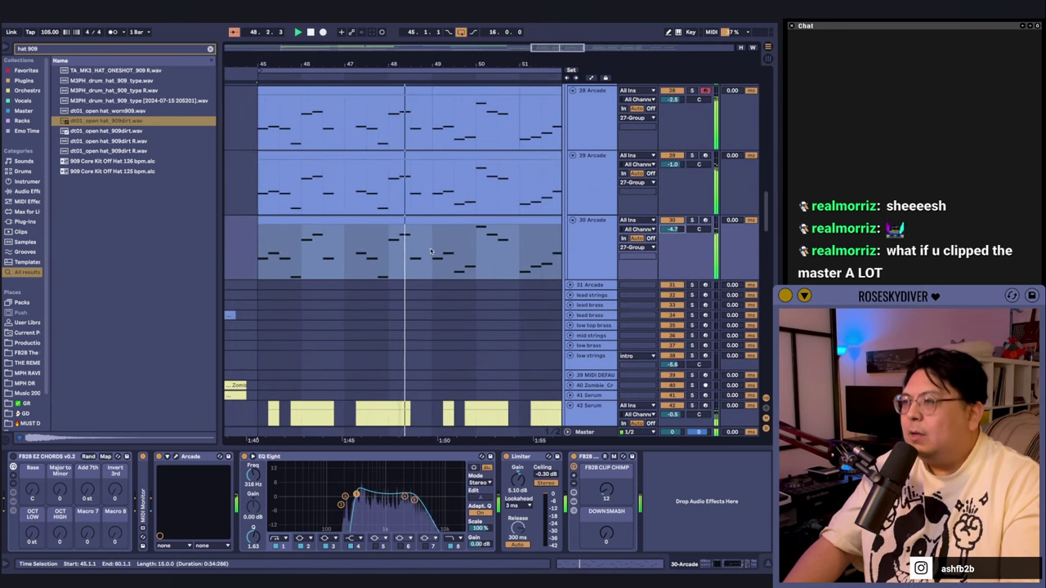
scroll(431, 251, up, 1)
drag(668, 274, 667, 265)
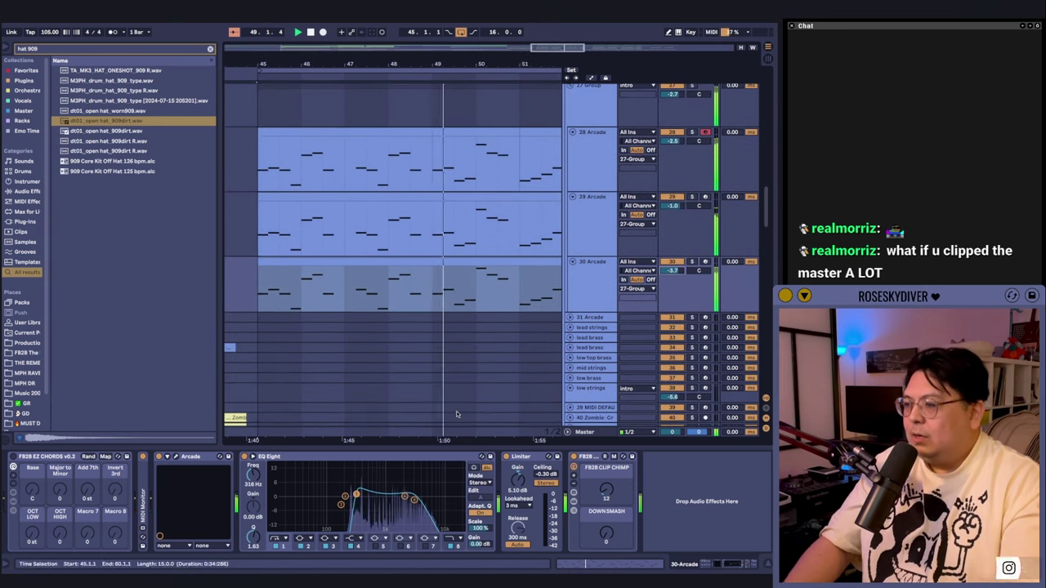
drag(341, 503, 342, 506)
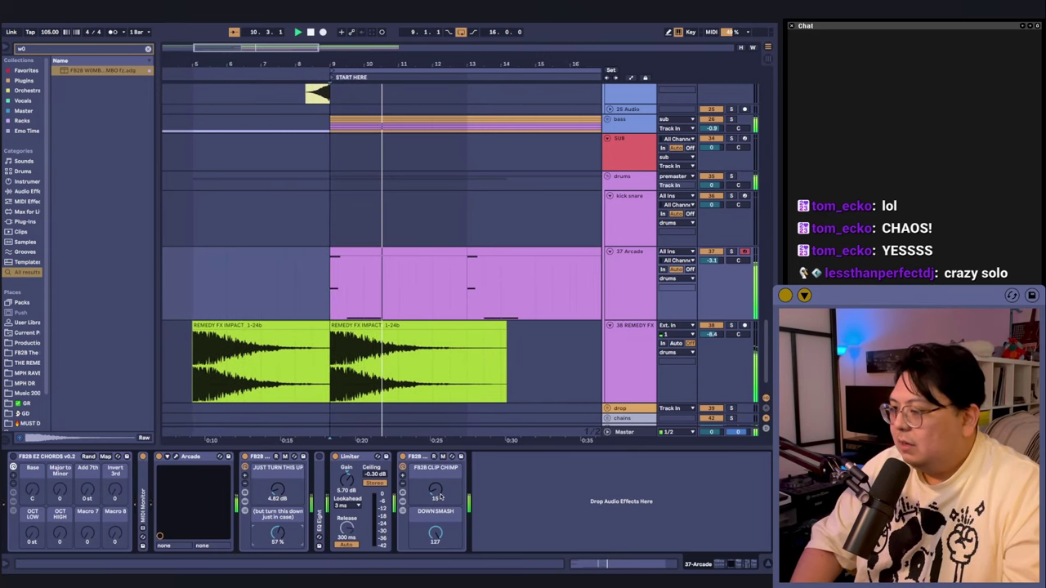
Mark sections of the Arcade drum clip, then clear the time selection
scroll(443, 297, down, 1)
drag(309, 288, 342, 290)
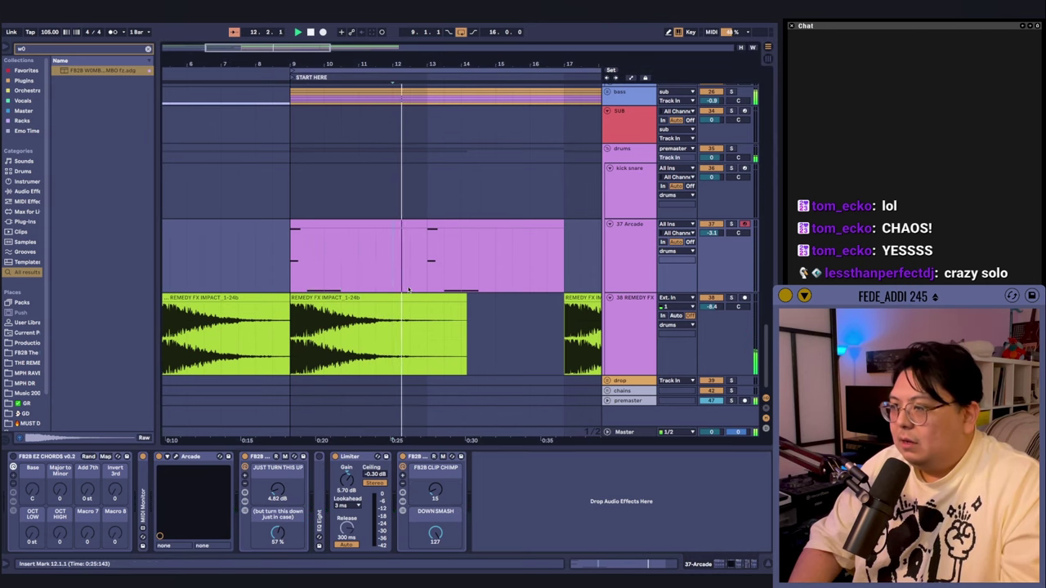
drag(410, 291, 444, 291)
click(426, 294)
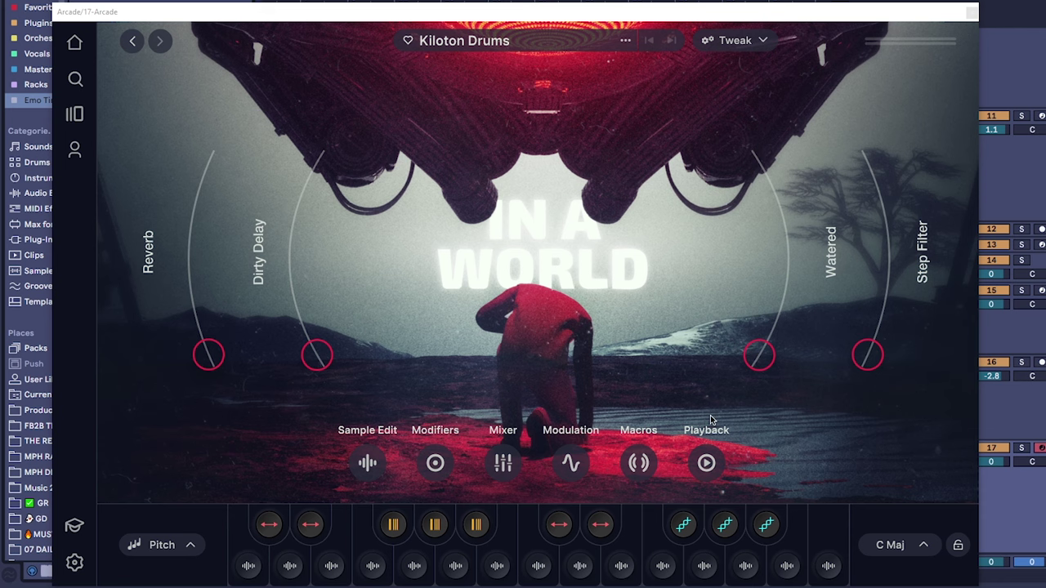
Open Sample Edit on the LowMid Groove pad, then switch to the Elevated Drums LowHigh Groove 01_86 BPM_NA sample
click(248, 568)
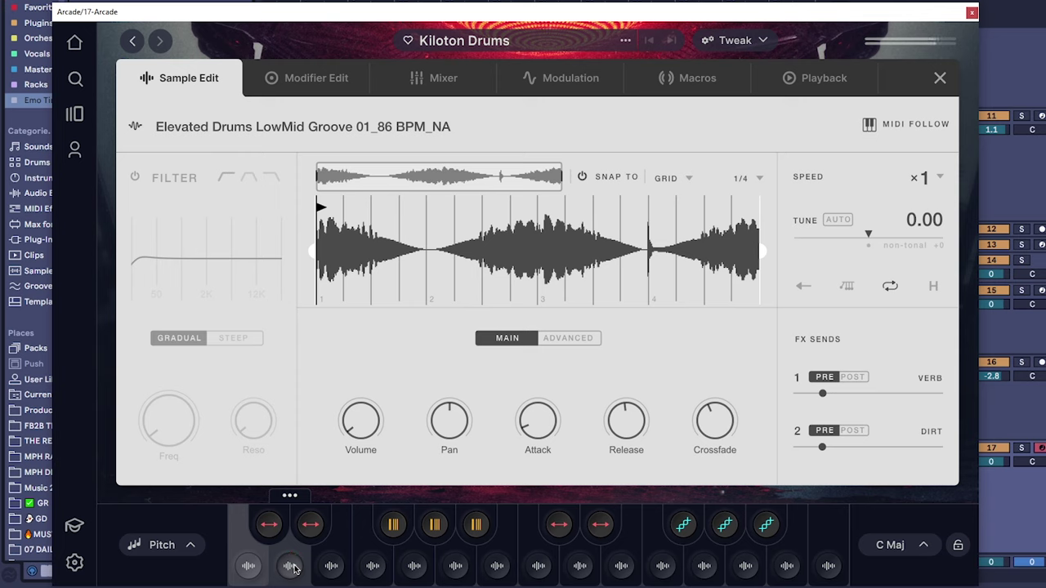
click(284, 555)
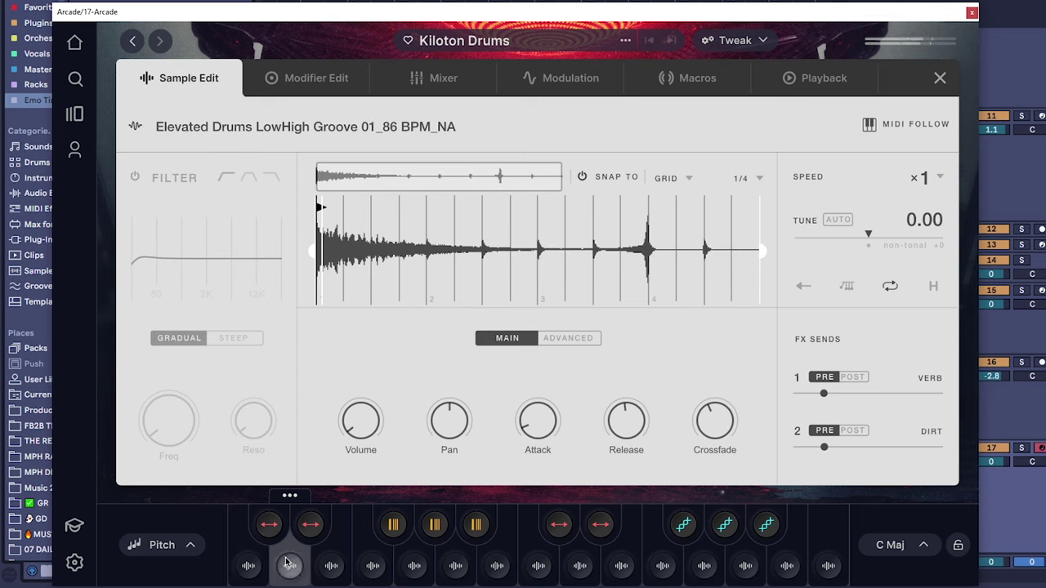